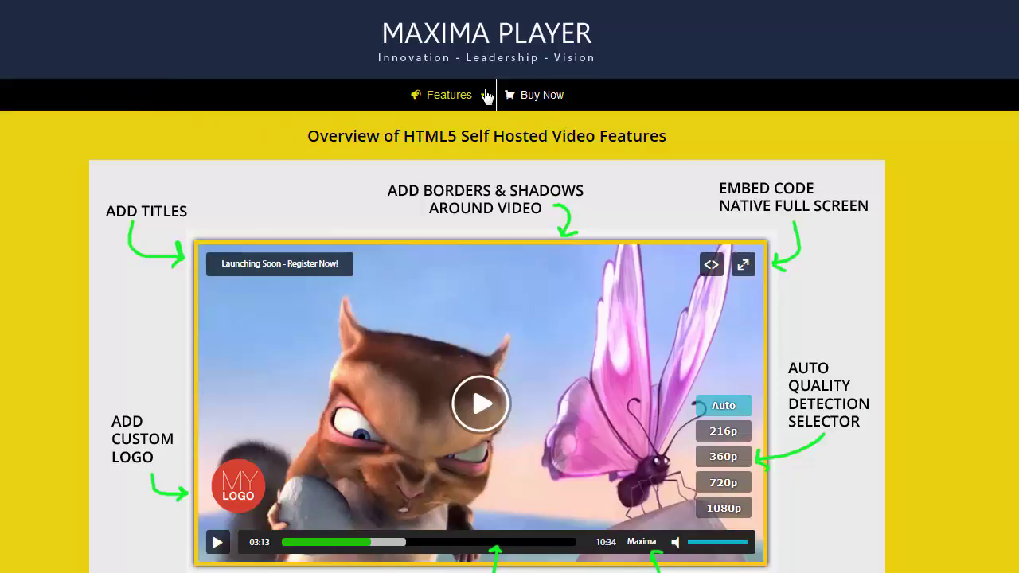
Open the Mega Menu plugin settings and review the general settings and registered menu locations.
mouse_move(476, 101)
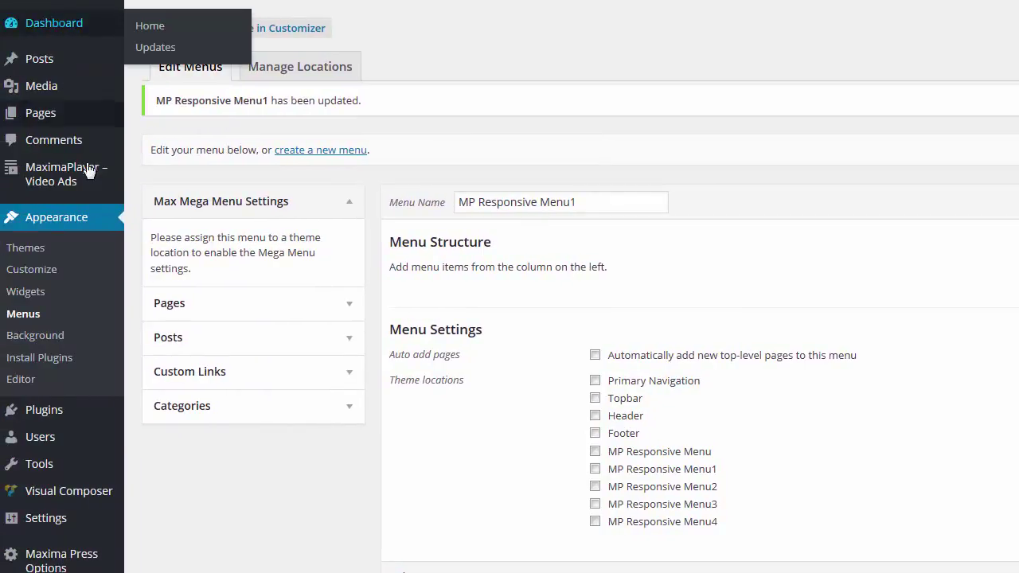
mouse_move(98, 186)
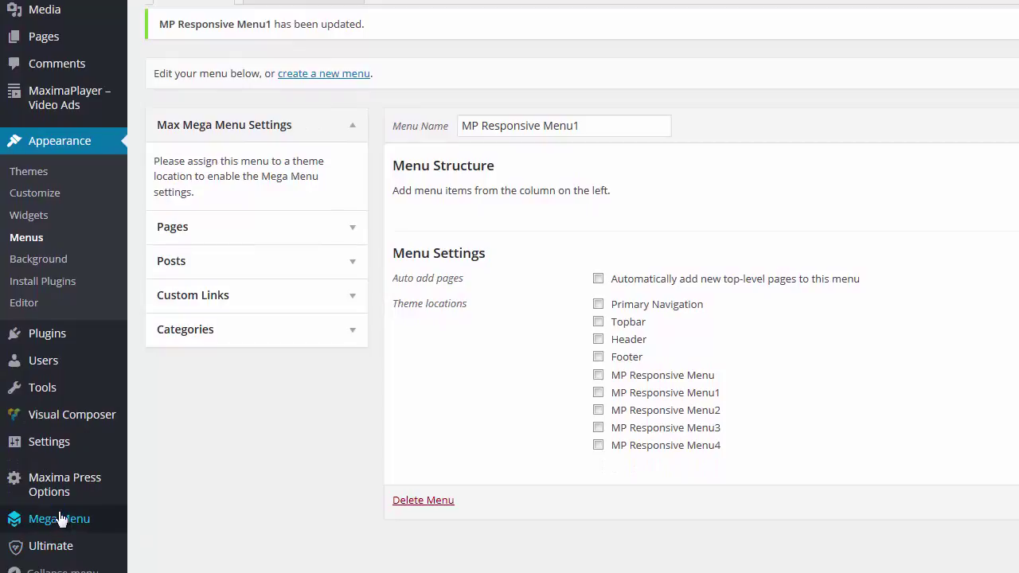
left_click(62, 518)
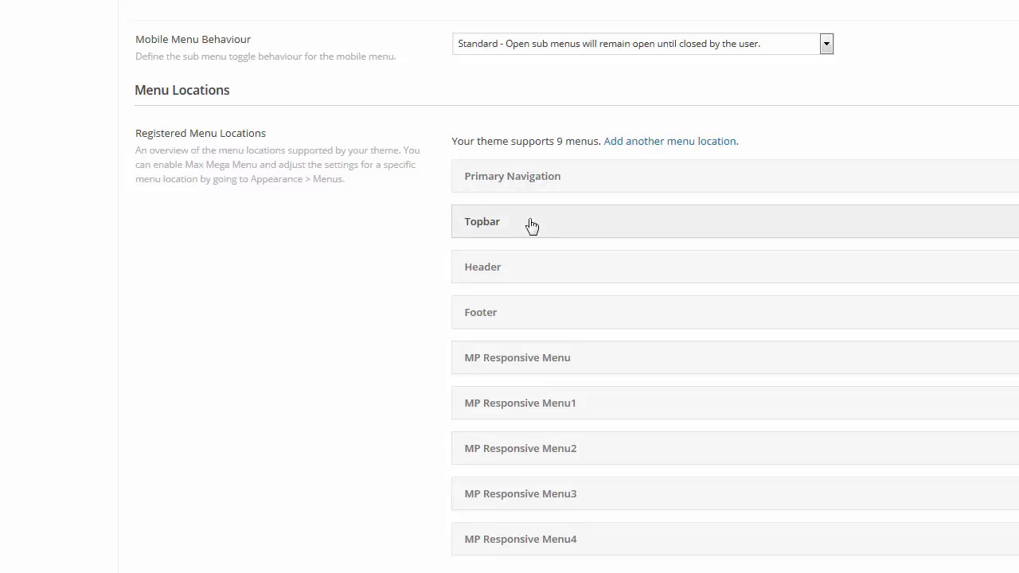
scroll(403, 294, "up", 3)
scroll(403, 293, "up", 2)
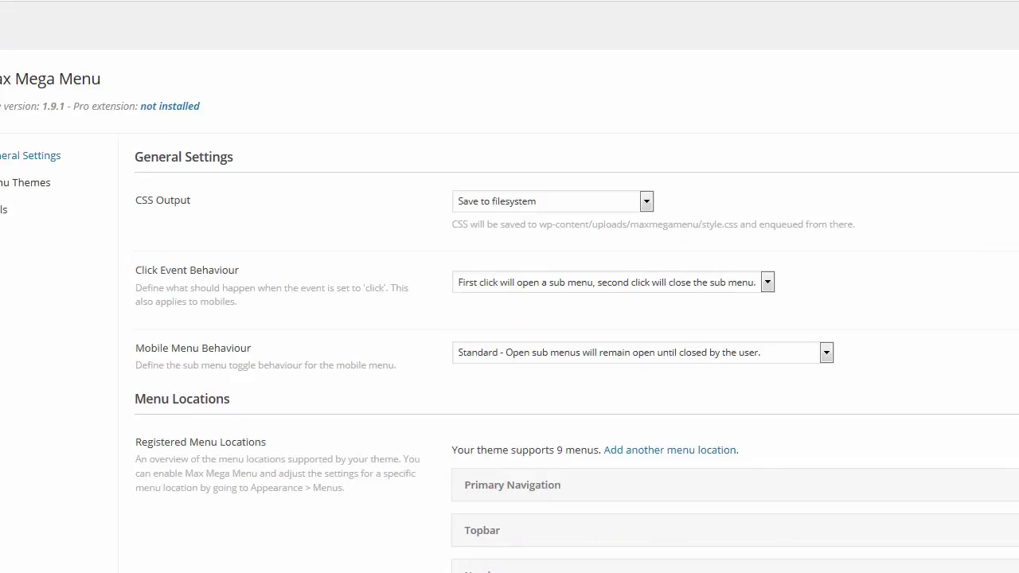
Open the menu themes and review the Default theme's general and menu bar settings.
left_click(58, 175)
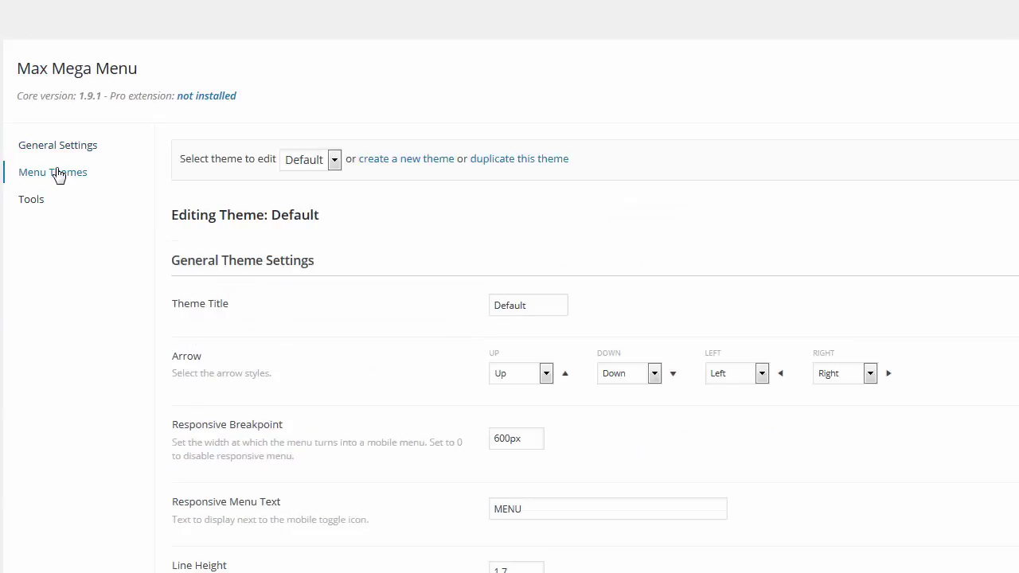
left_click(335, 160)
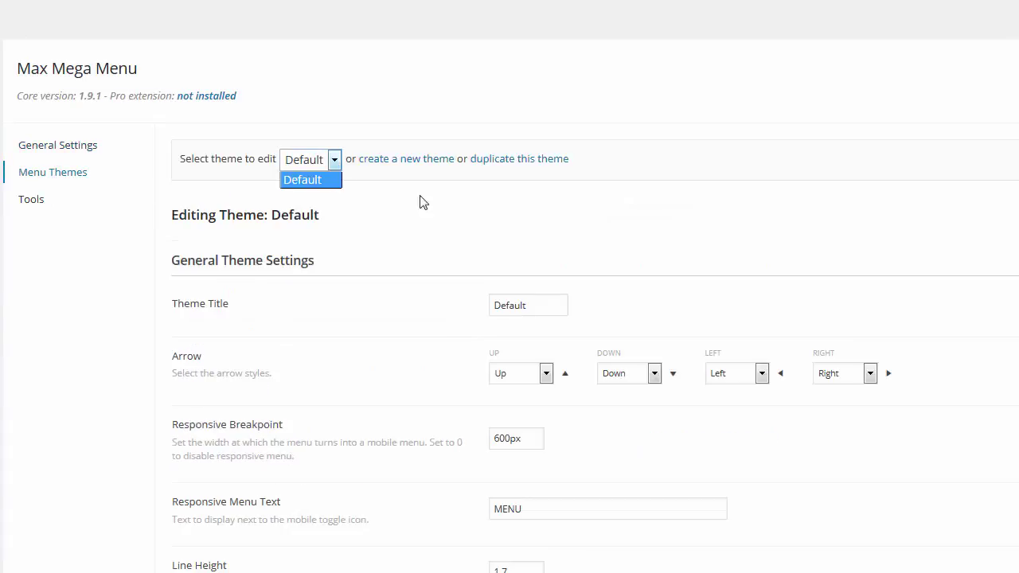
left_click(432, 177)
scroll(436, 271, "down", 5)
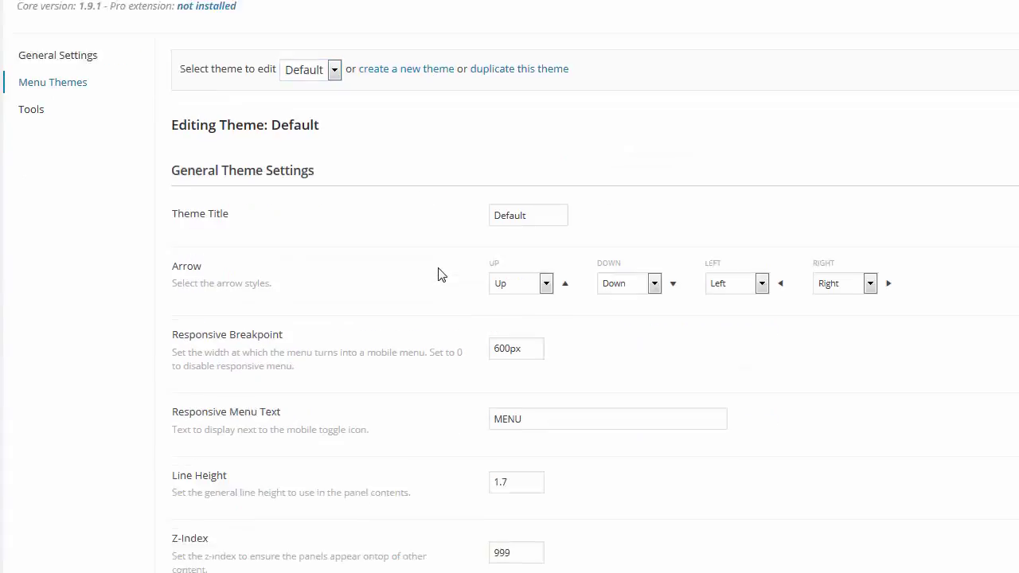
scroll(442, 280, "down", 5)
scroll(75, 382, "down", 6)
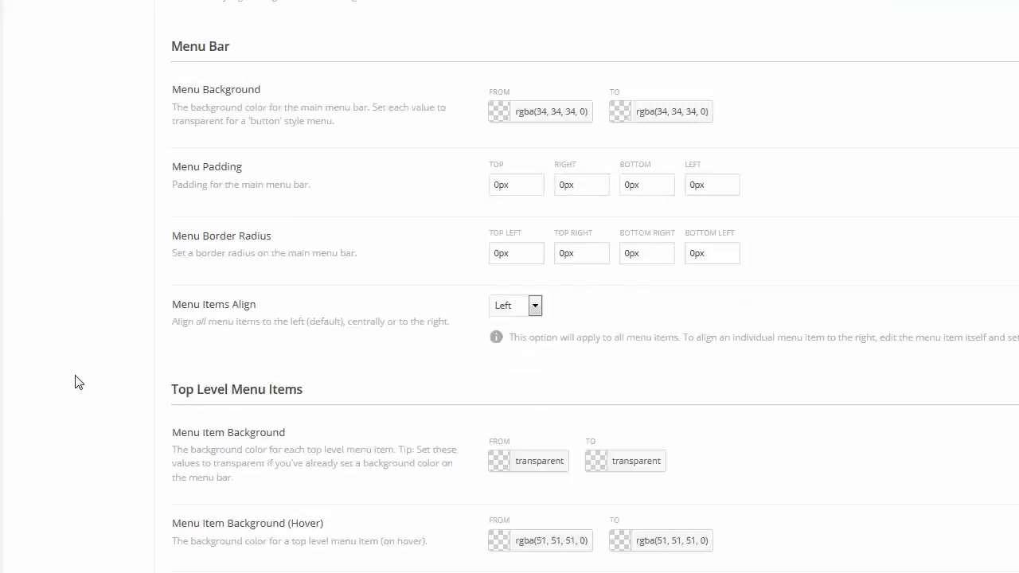
scroll(75, 382, "up", 15)
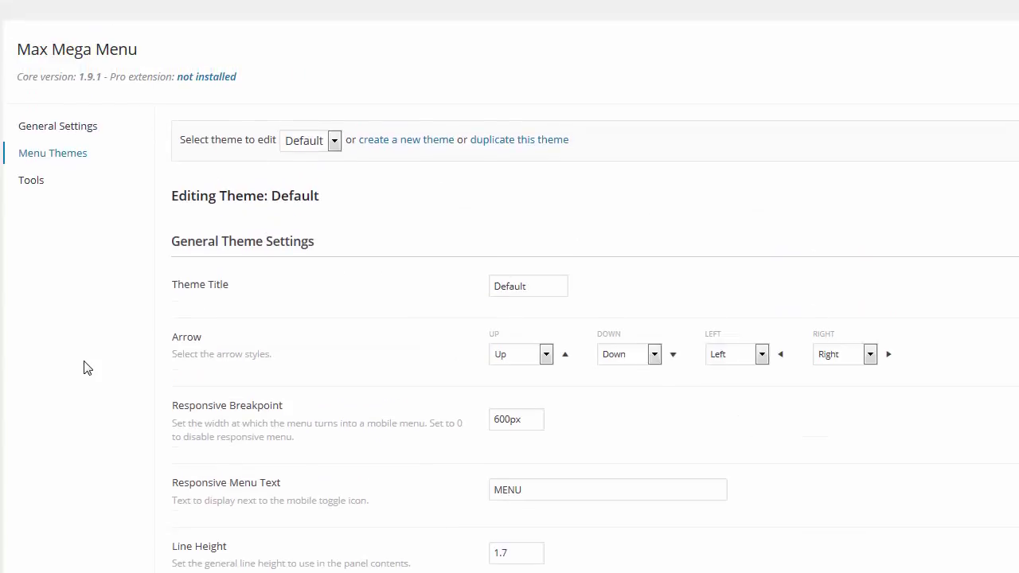
scroll(651, 301, "down", 6)
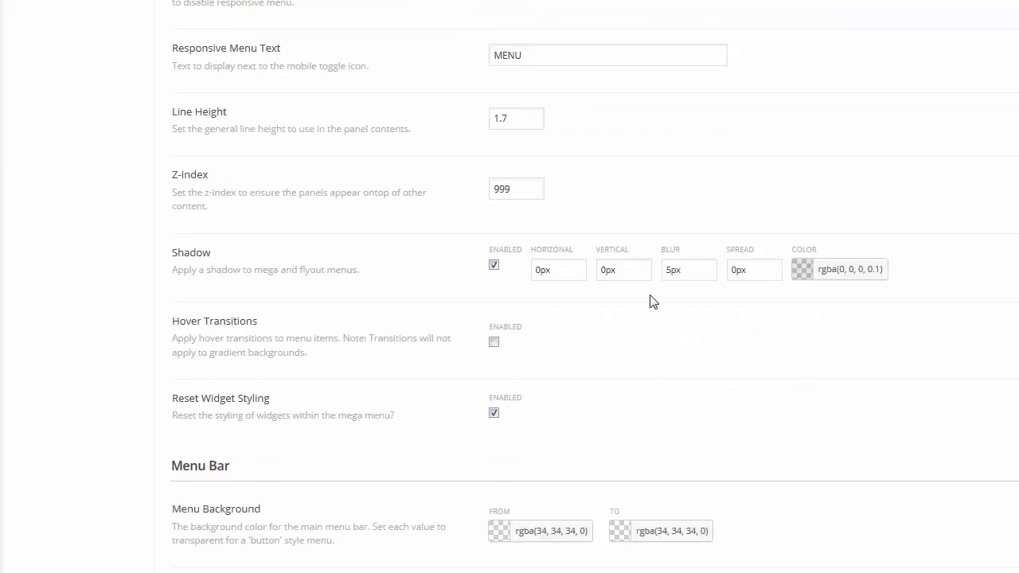
scroll(650, 301, "down", 1)
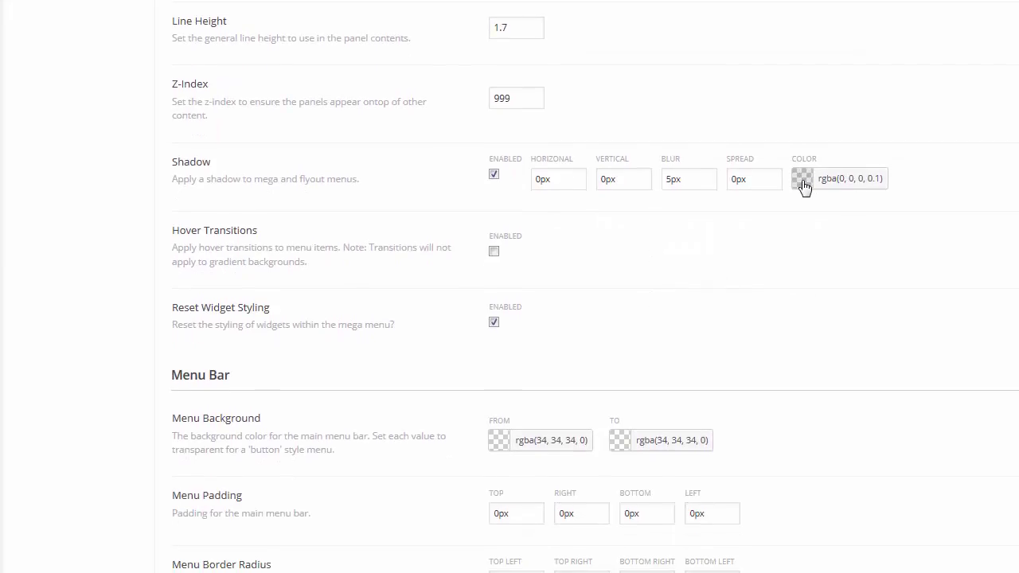
scroll(756, 255, "down", 2)
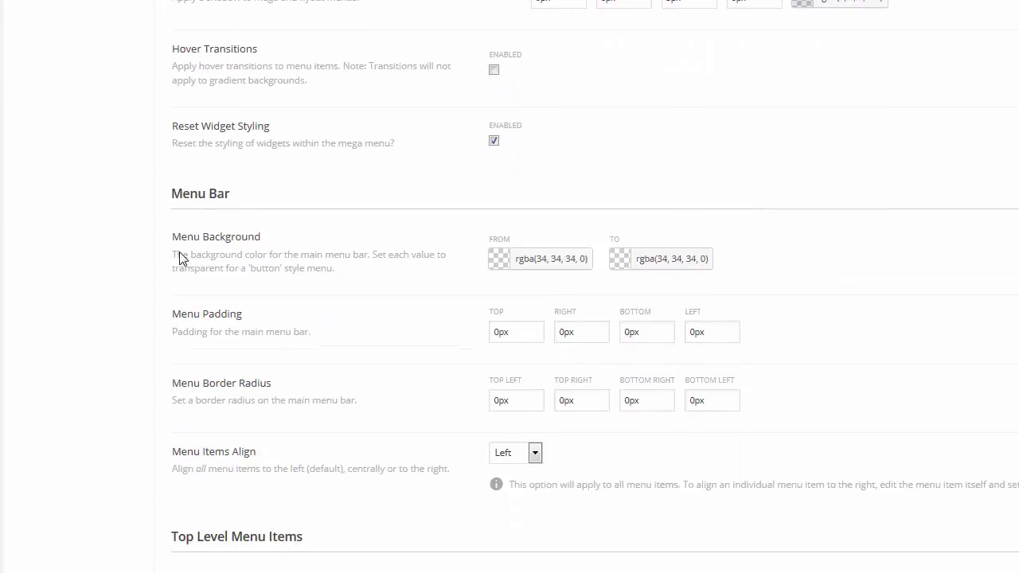
Inspect the Menu Background start colour and its opacity slider at the fully transparent end.
left_click(498, 258)
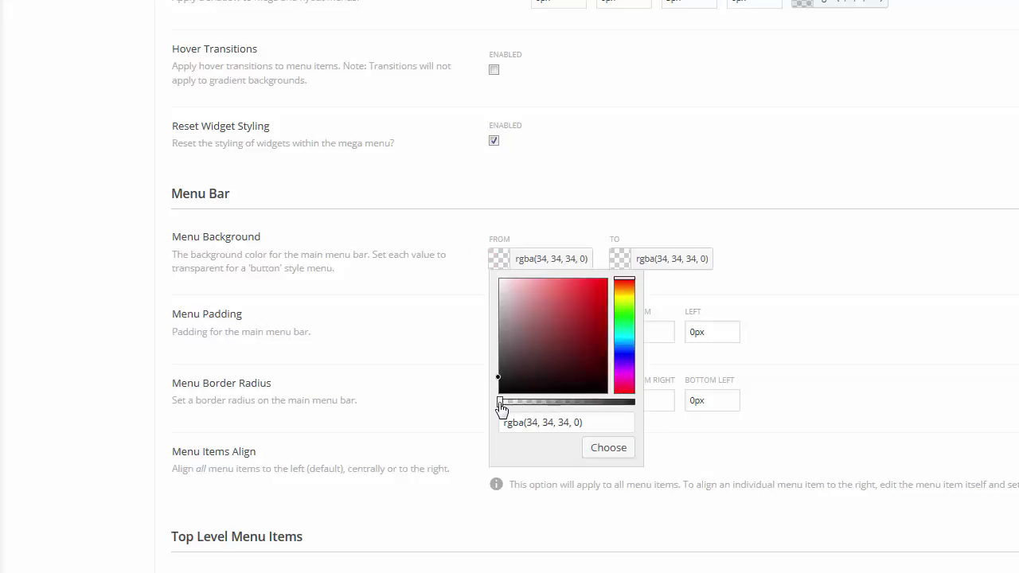
left_click_drag(501, 403, 475, 405)
left_click(474, 389)
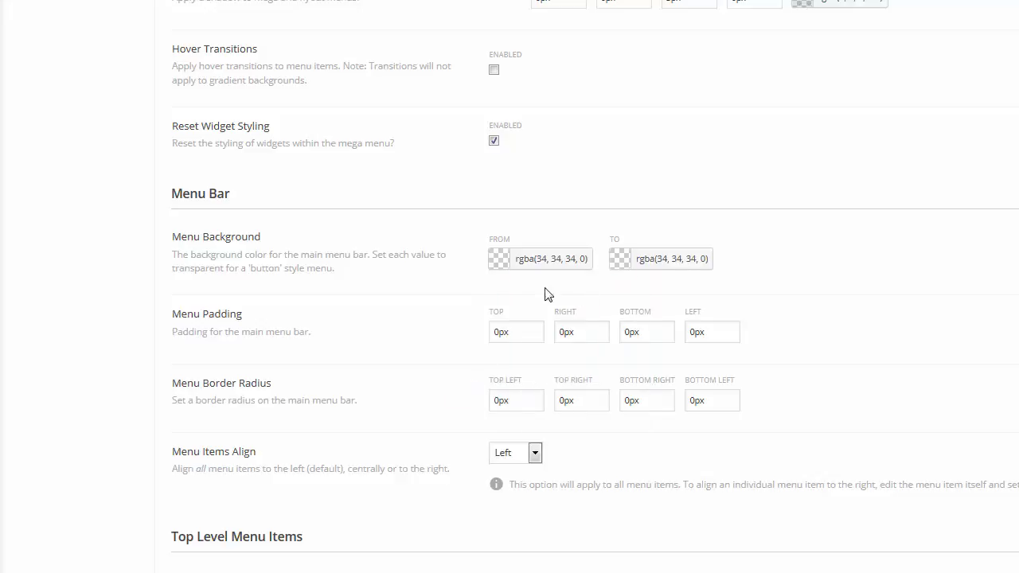
Check the Features submenu and the Buy Now item of the finished menu on the Maxima Player page.
scroll(405, 364, "down", 5)
scroll(405, 367, "down", 2)
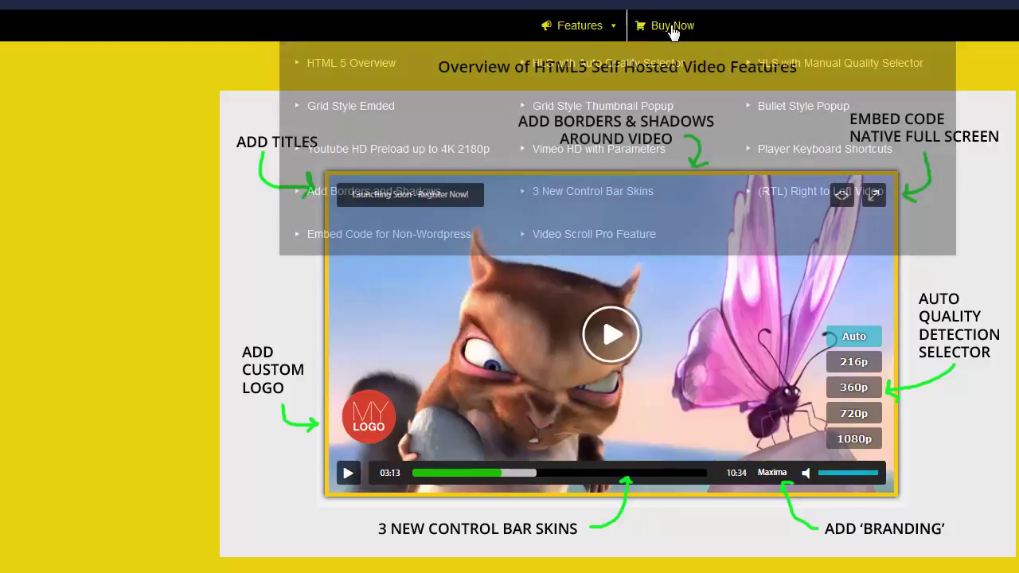
left_click(670, 27)
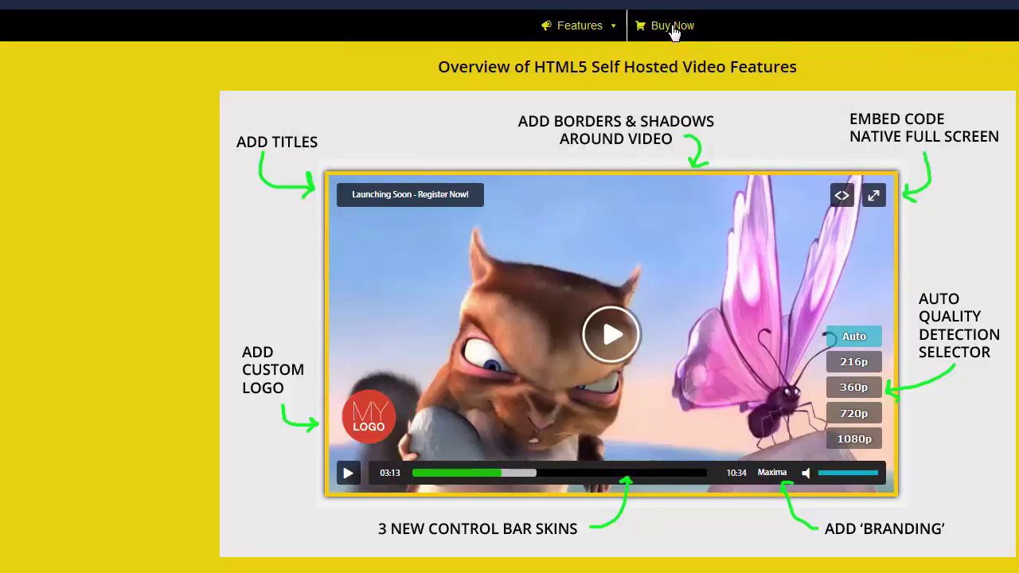
left_click(672, 28)
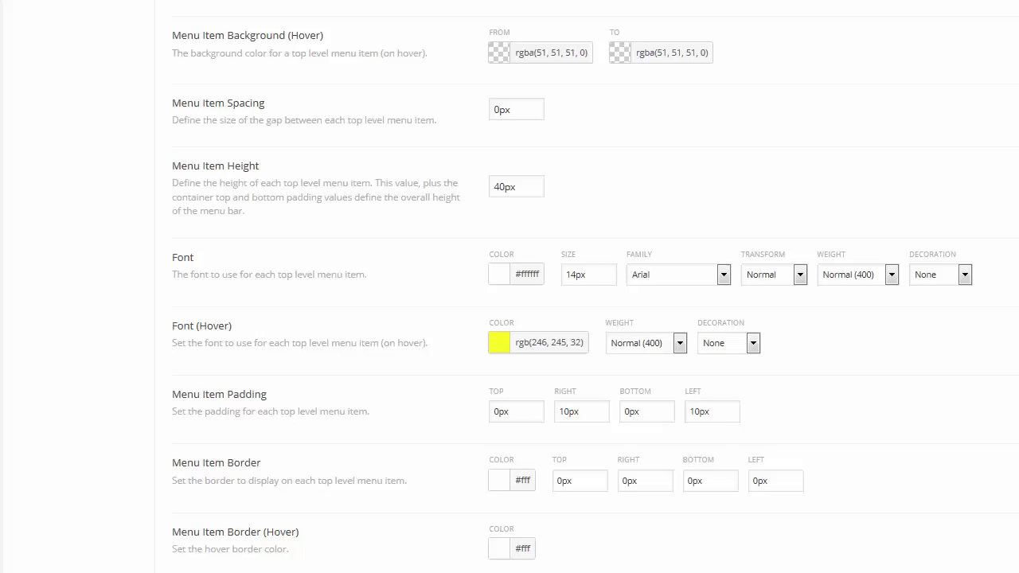
Review the Default theme's styling options for top level items, mega panels and second level menu items.
scroll(79, 341, "down", 7)
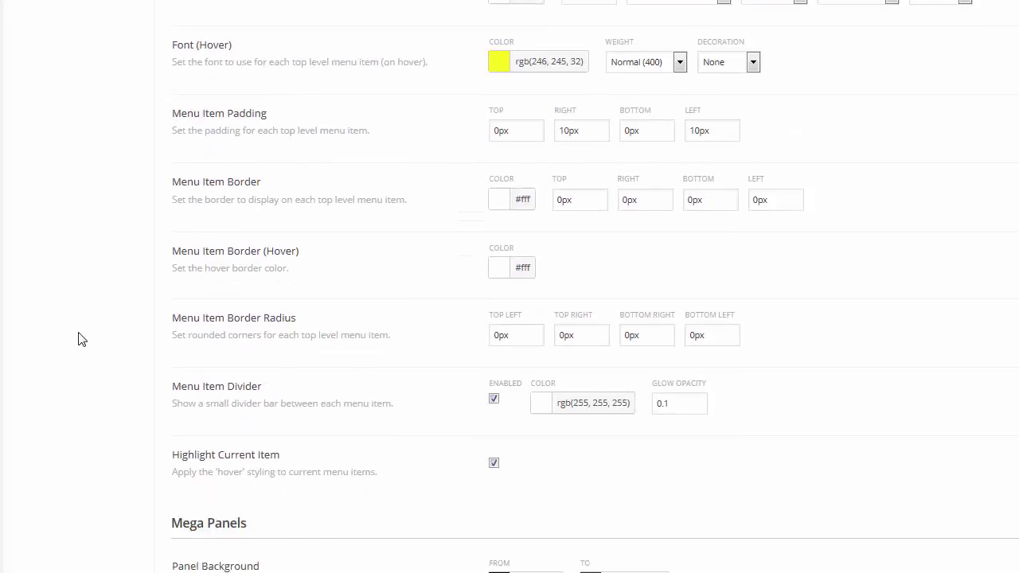
scroll(79, 339, "down", 8)
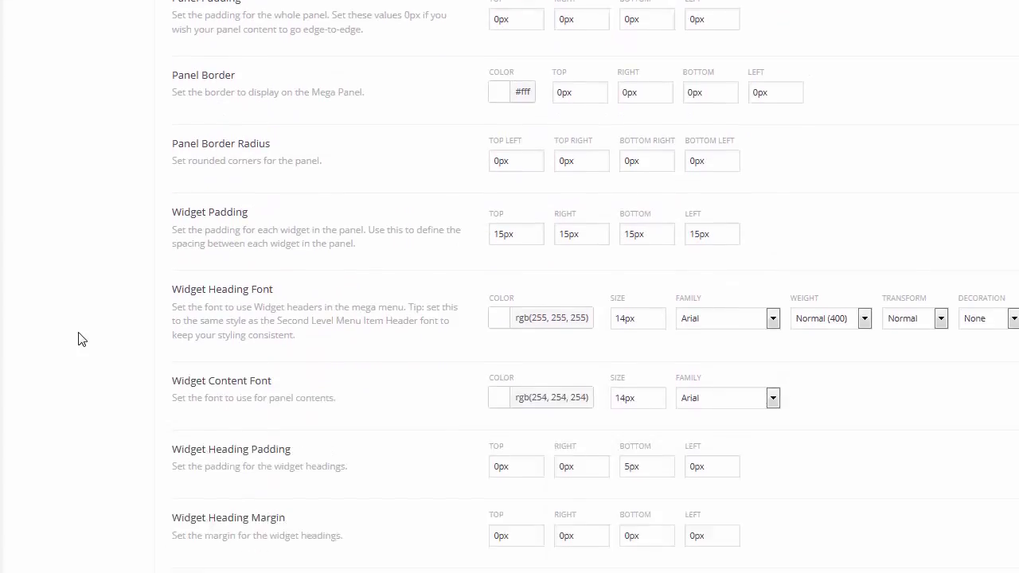
scroll(80, 339, "down", 3)
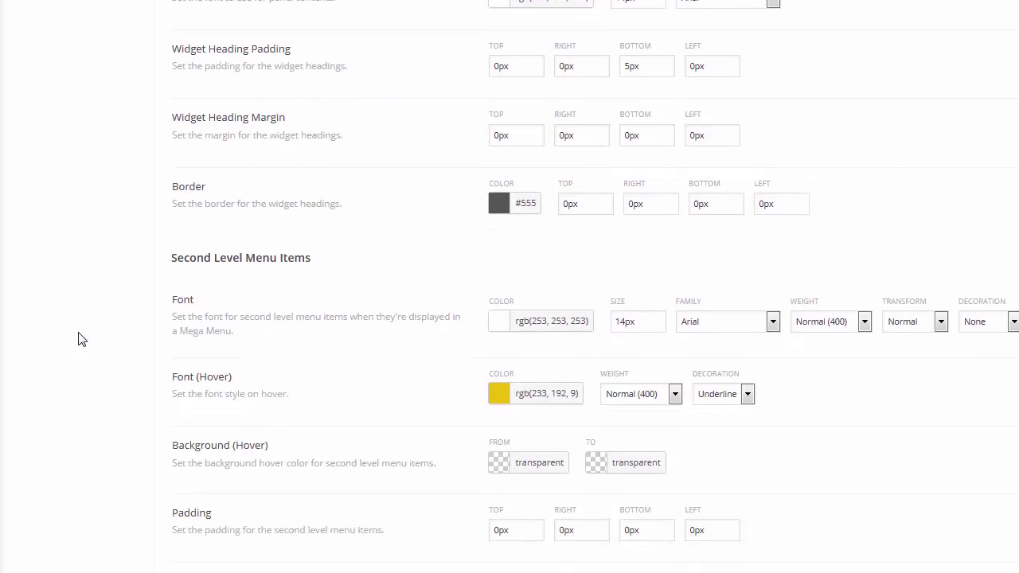
scroll(83, 326, "up", 7)
scroll(83, 318, "up", 20)
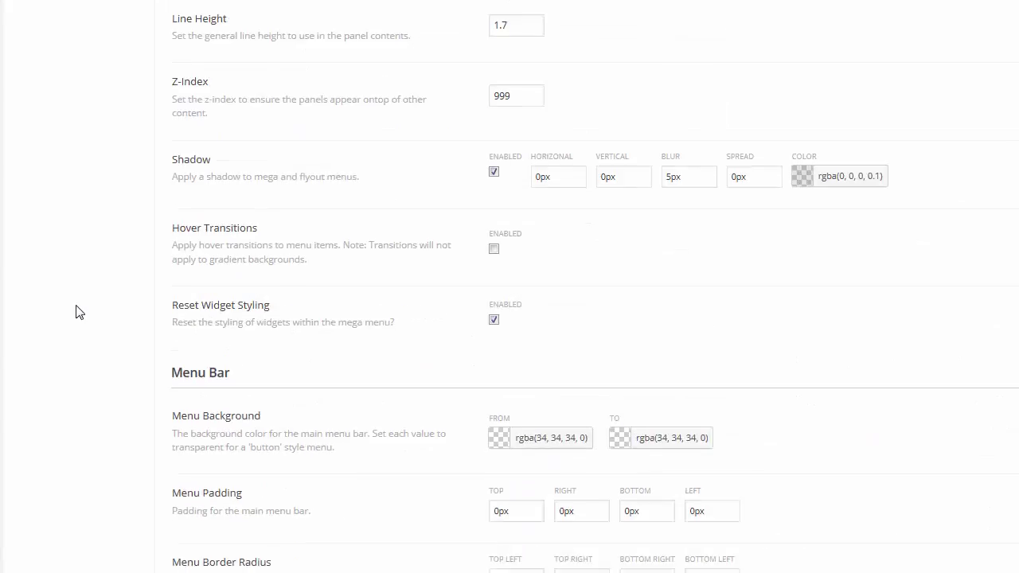
scroll(80, 312, "up", 3)
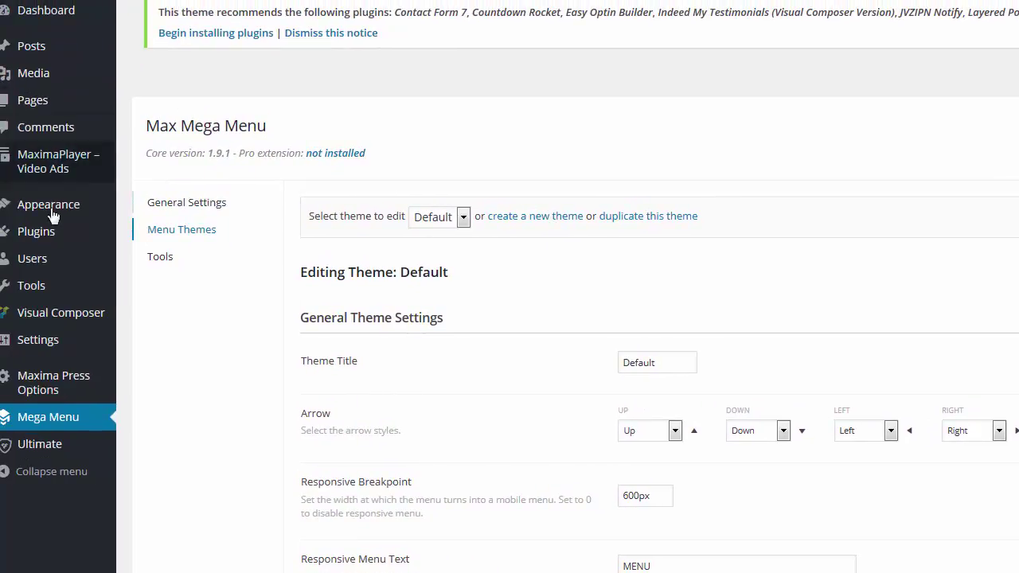
Open the WordPress Menus page for editing the site's menus.
mouse_move(31, 208)
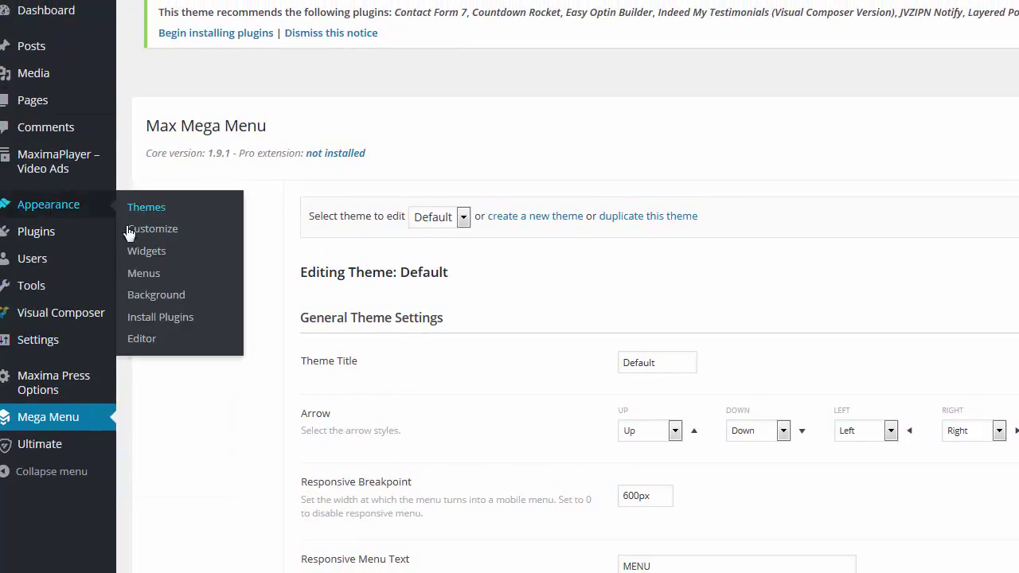
left_click(144, 277)
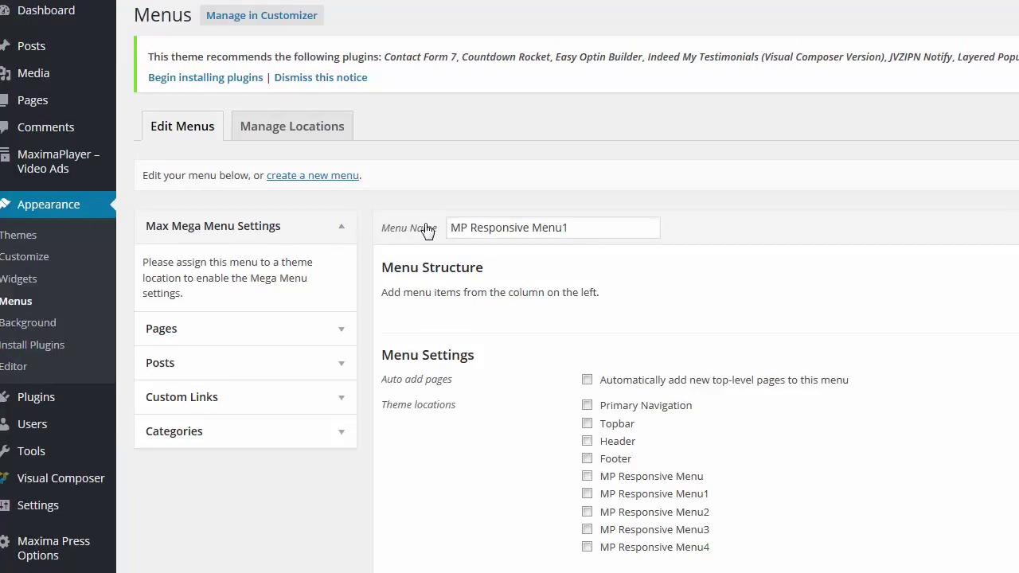
left_click(585, 229)
left_click_drag(585, 229, 402, 227)
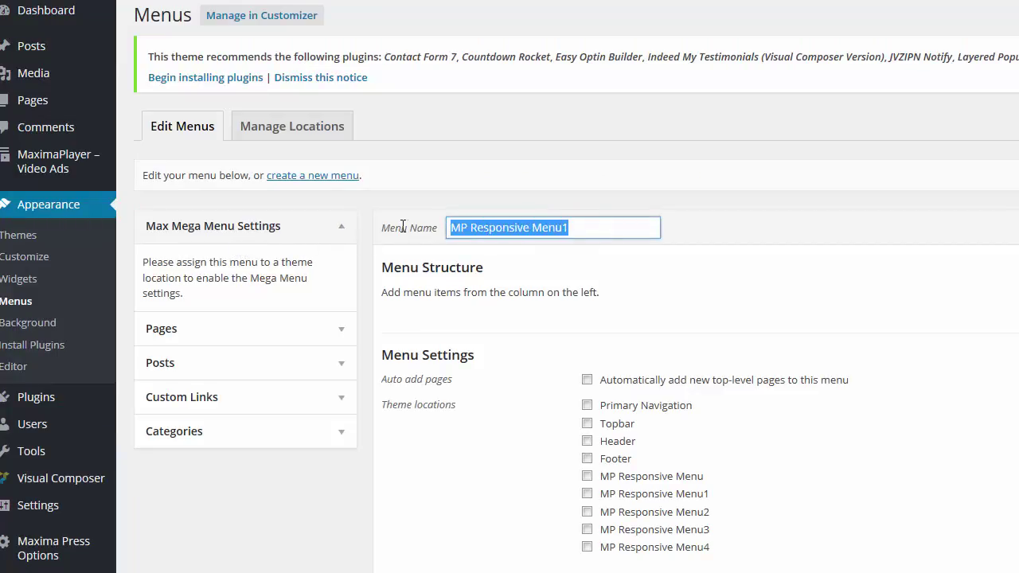
left_click(527, 229)
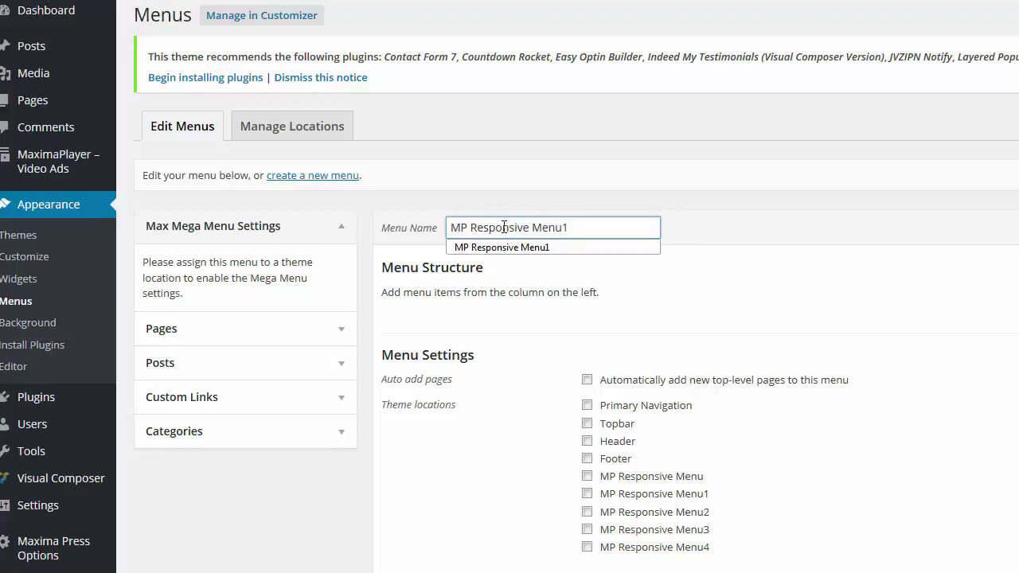
double_click(535, 227)
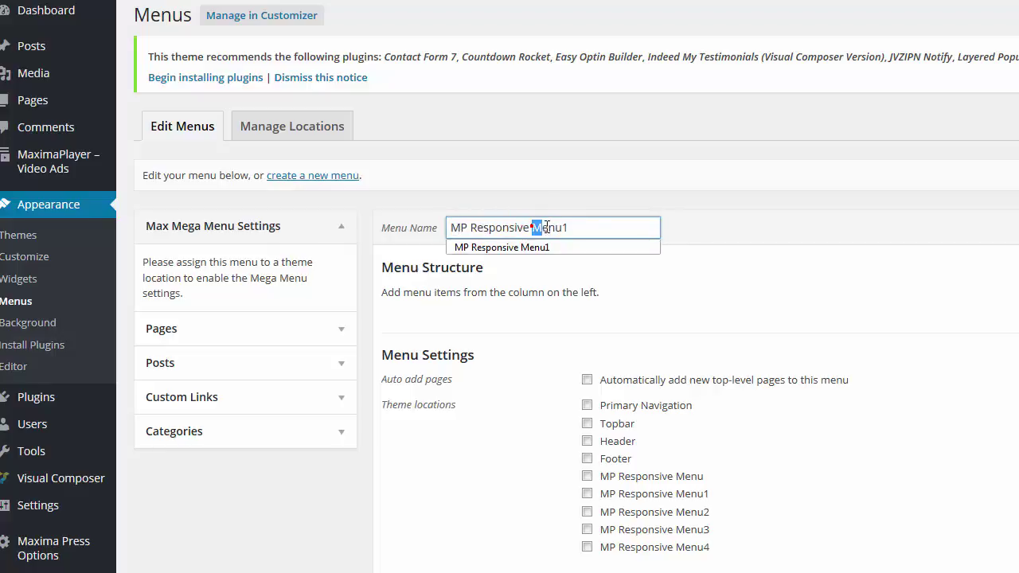
left_click(471, 227)
left_click_drag(476, 227, 547, 227)
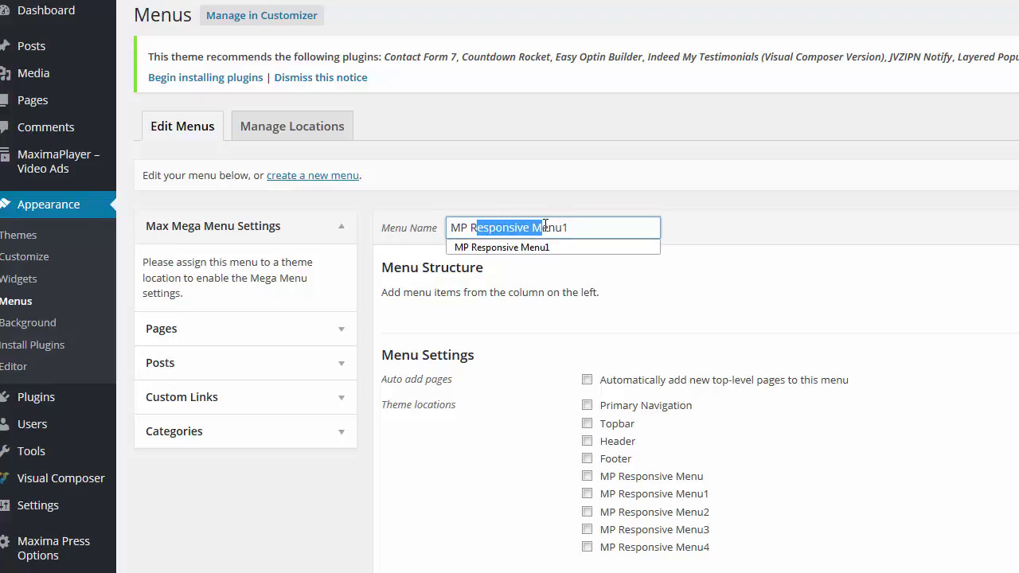
left_click(547, 227)
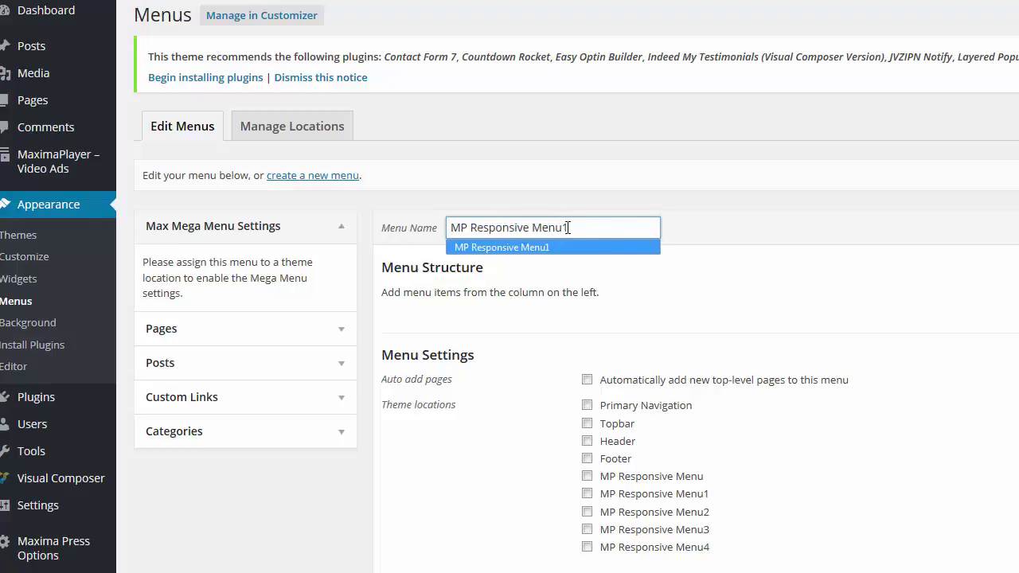
key("Escape")
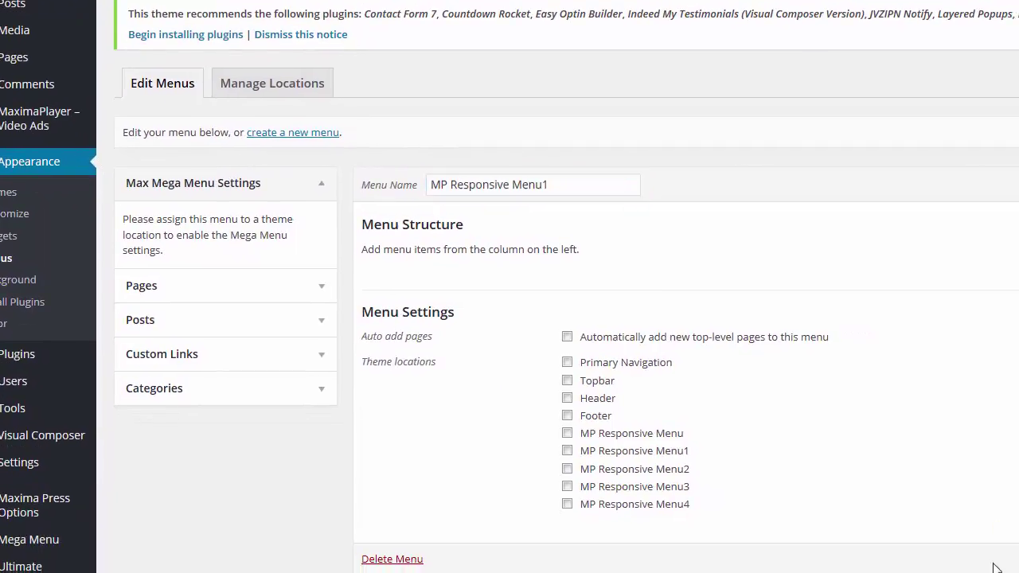
Assign the menu to the MP Responsive Menu1 theme location, save it, and save its Max Mega Menu settings with the mega menu enabled.
left_click(567, 451)
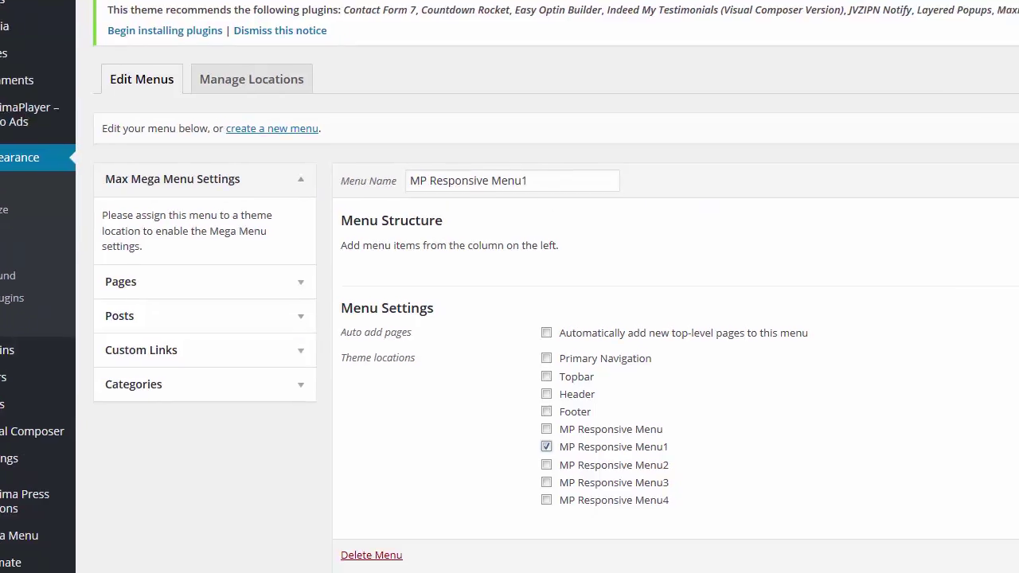
left_click(981, 160)
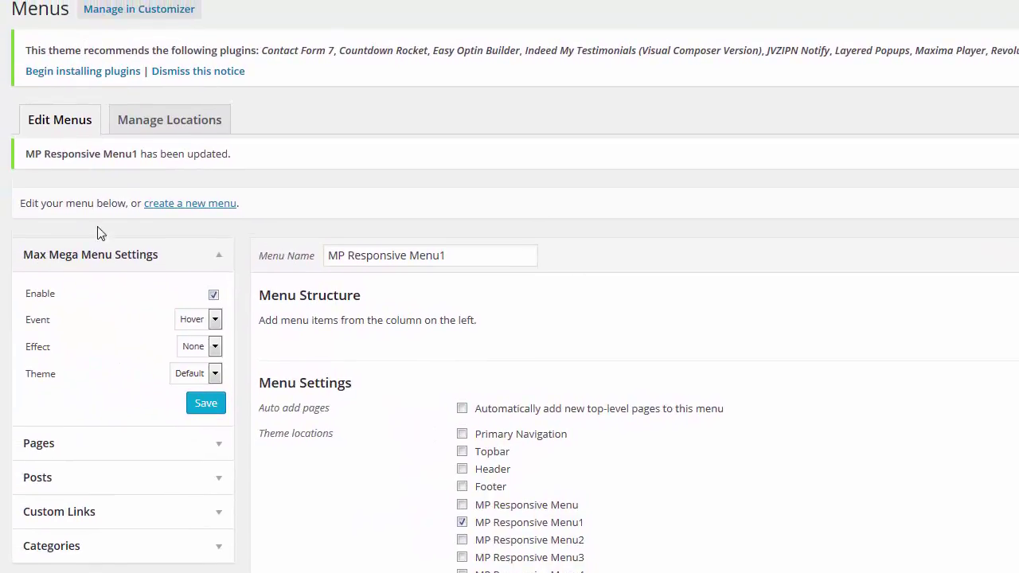
left_click(213, 295)
left_click(211, 405)
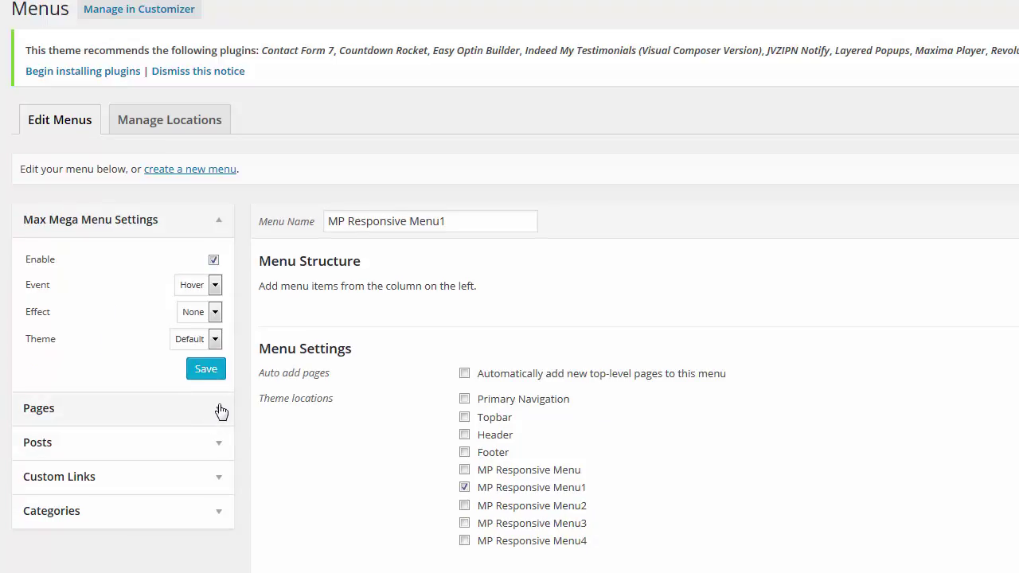
Add the Google IMA Image Ad page to MP Responsive Menu1 from the list of all pages.
left_click(219, 409)
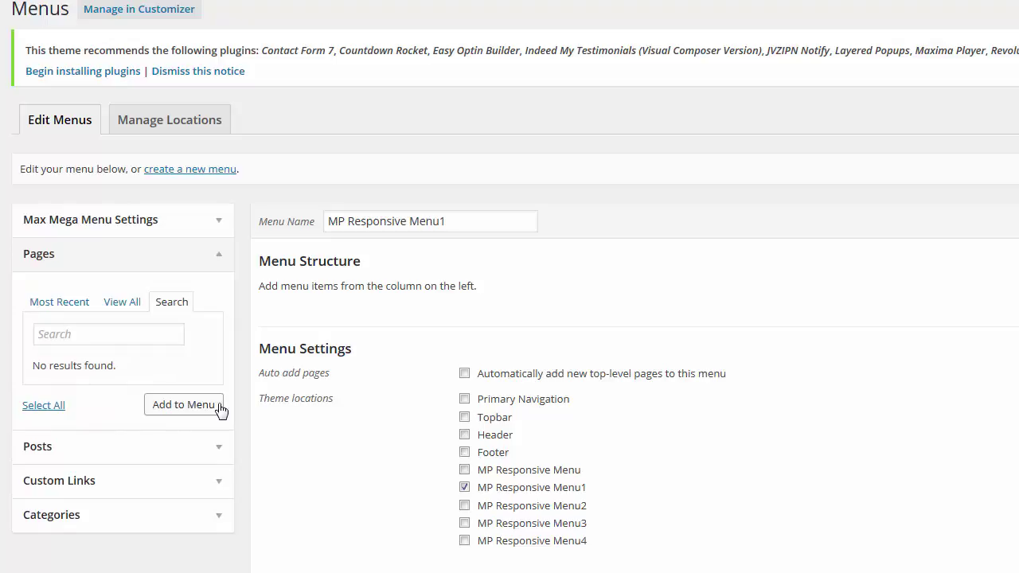
left_click(128, 302)
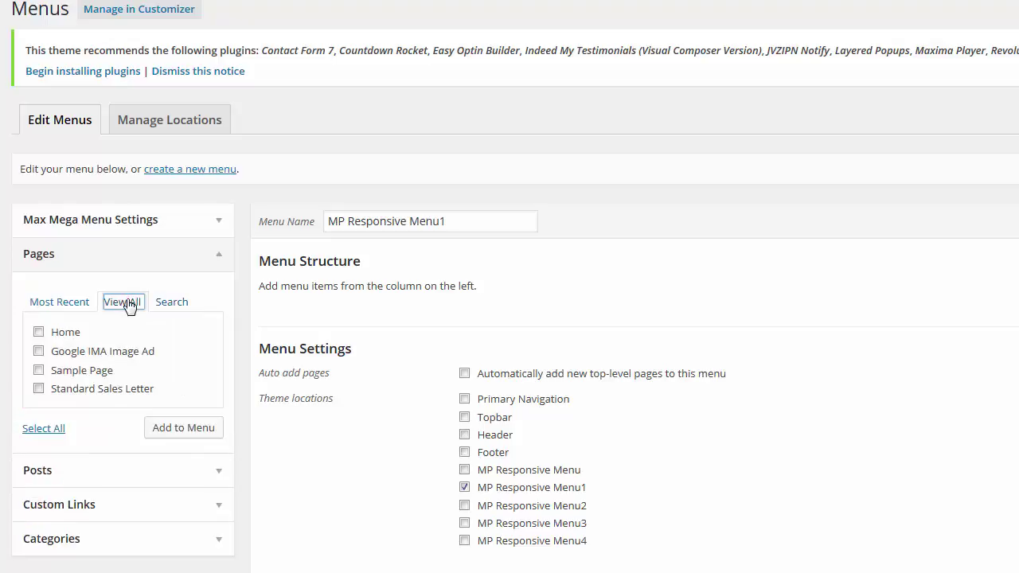
left_click(39, 352)
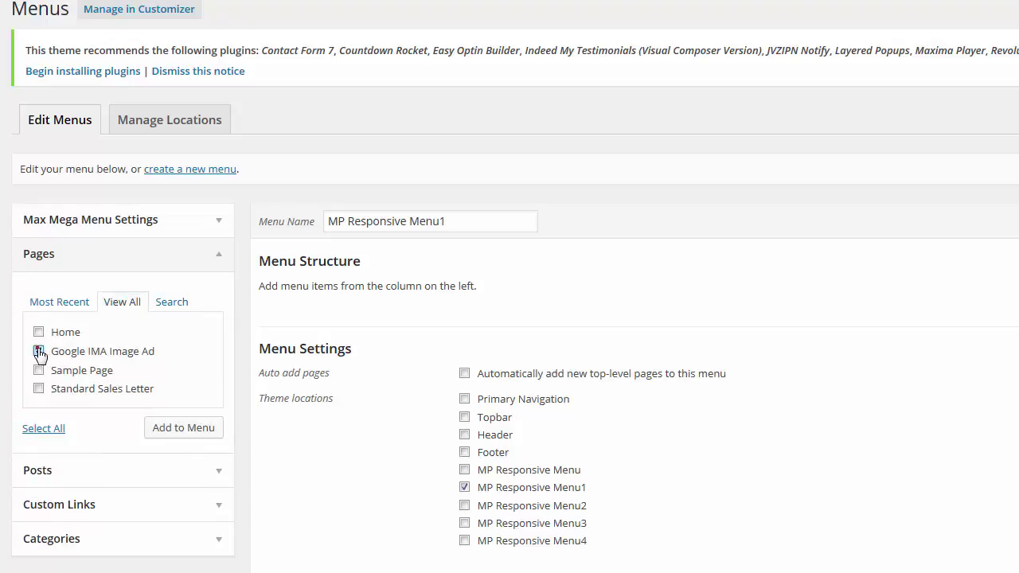
left_click(199, 435)
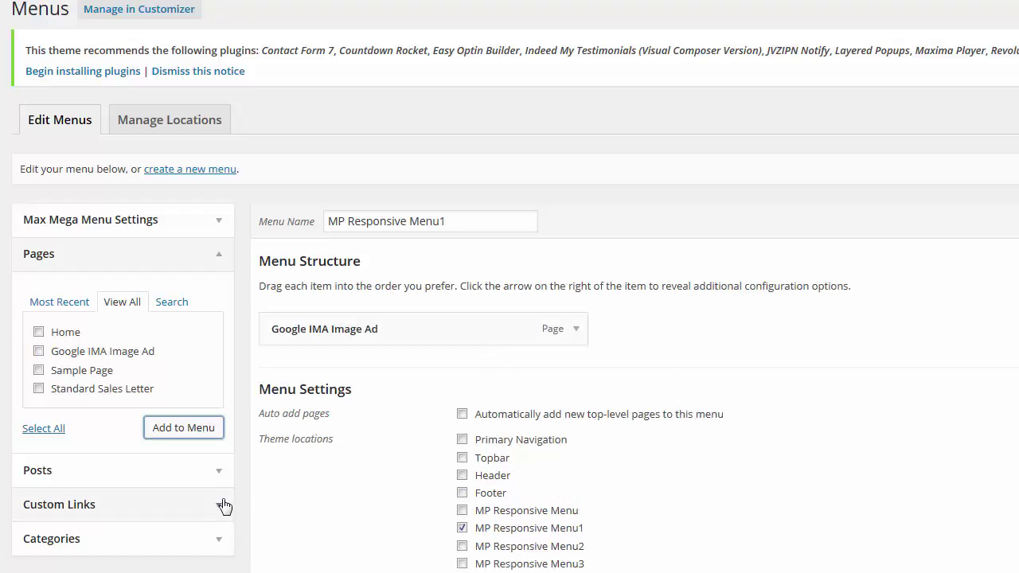
Add a custom link with the URL # and the link text Buy Now to the menu.
scroll(226, 505, "down", 1)
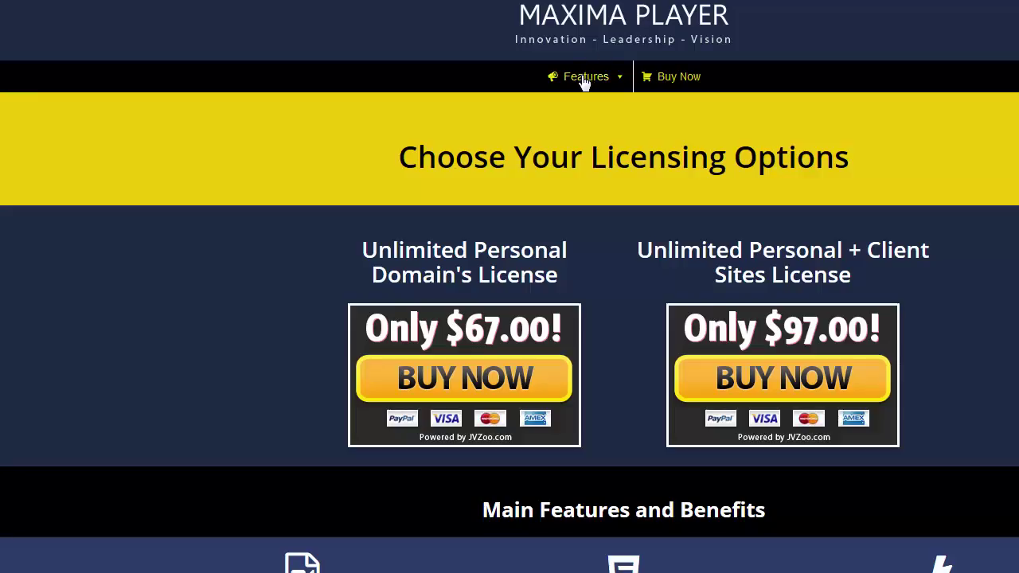
mouse_move(555, 80)
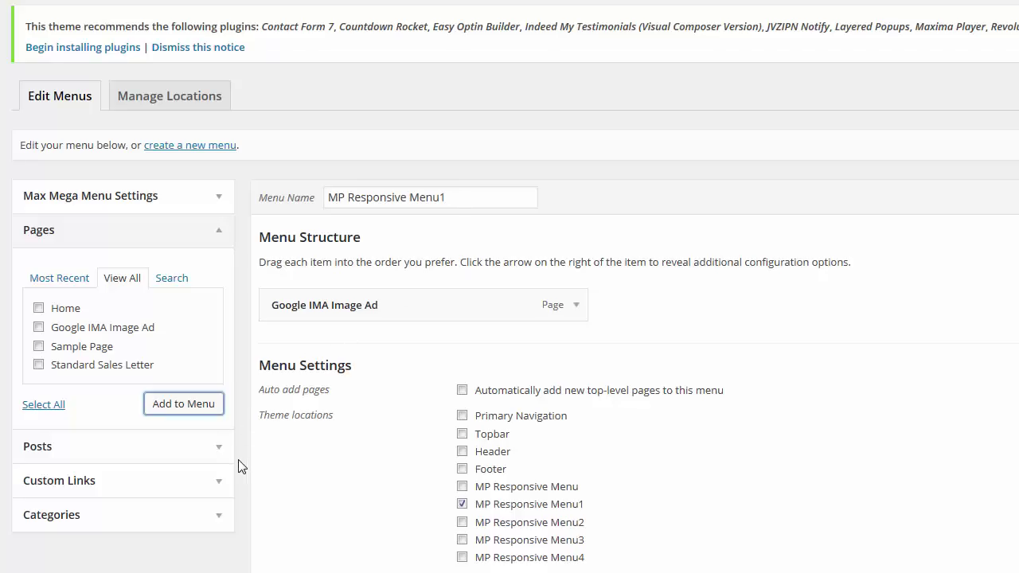
left_click(221, 482)
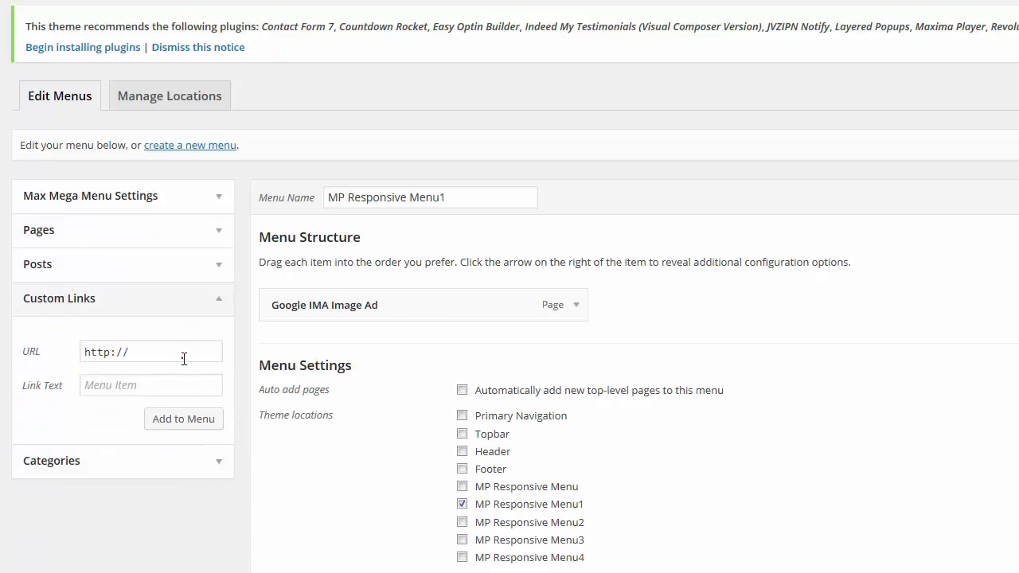
left_click_drag(182, 358, 82, 344)
type("#")
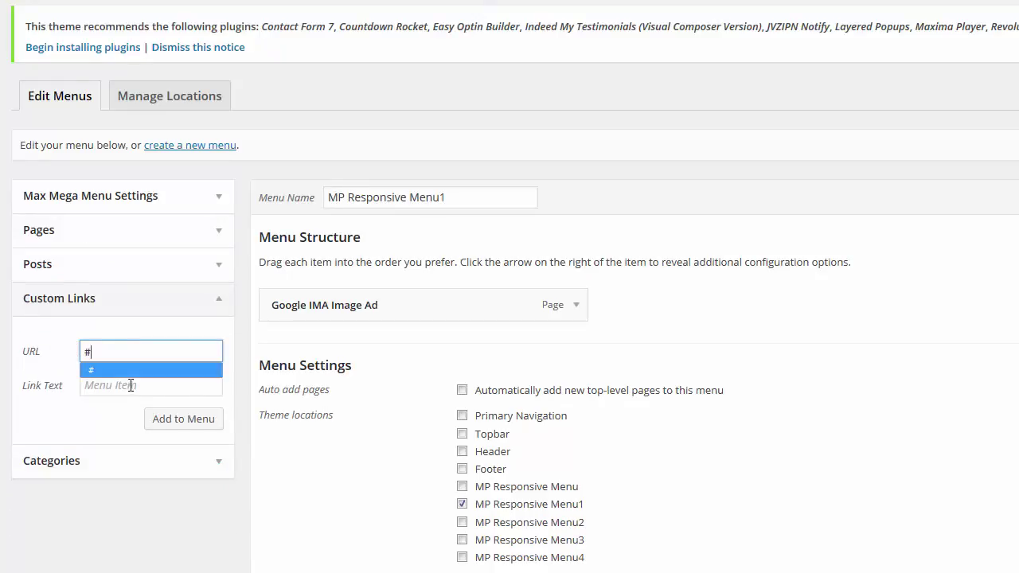
left_click(128, 383)
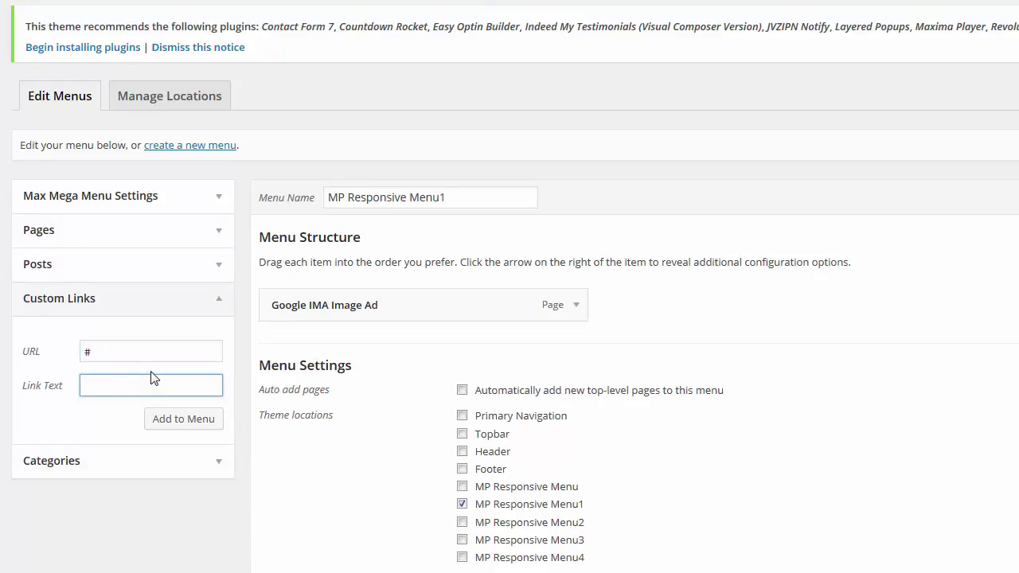
type("B")
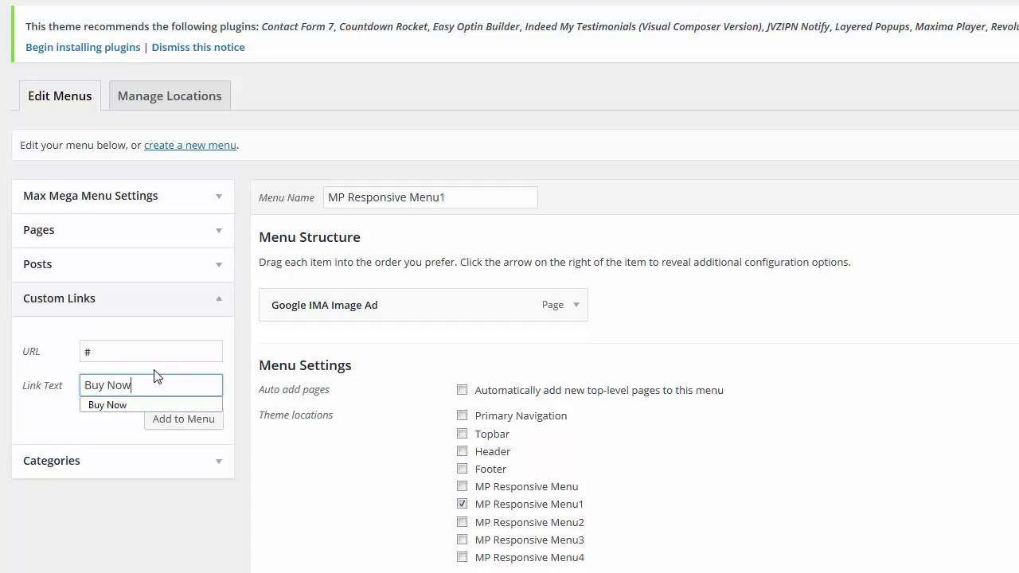
type("uy Now")
left_click(193, 424)
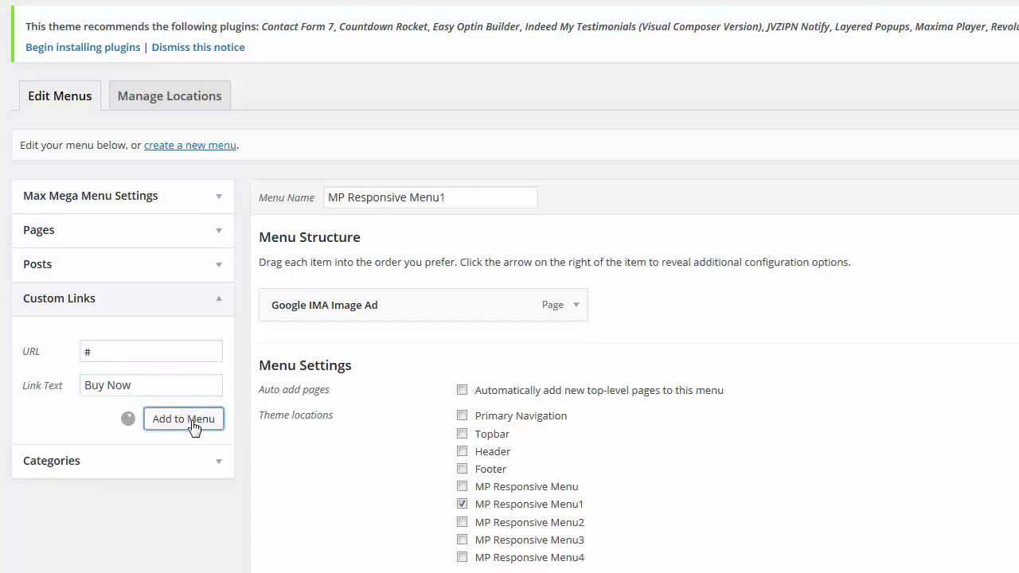
Add a second custom link with the URL # and the link text Features to the menu.
triple_click(164, 352)
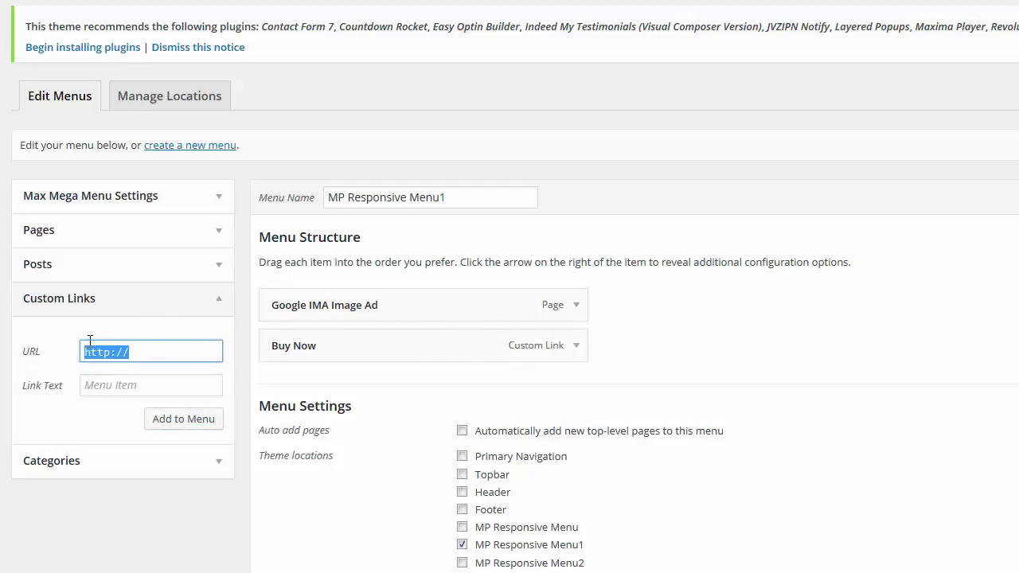
type("#")
left_click(137, 388)
type("F")
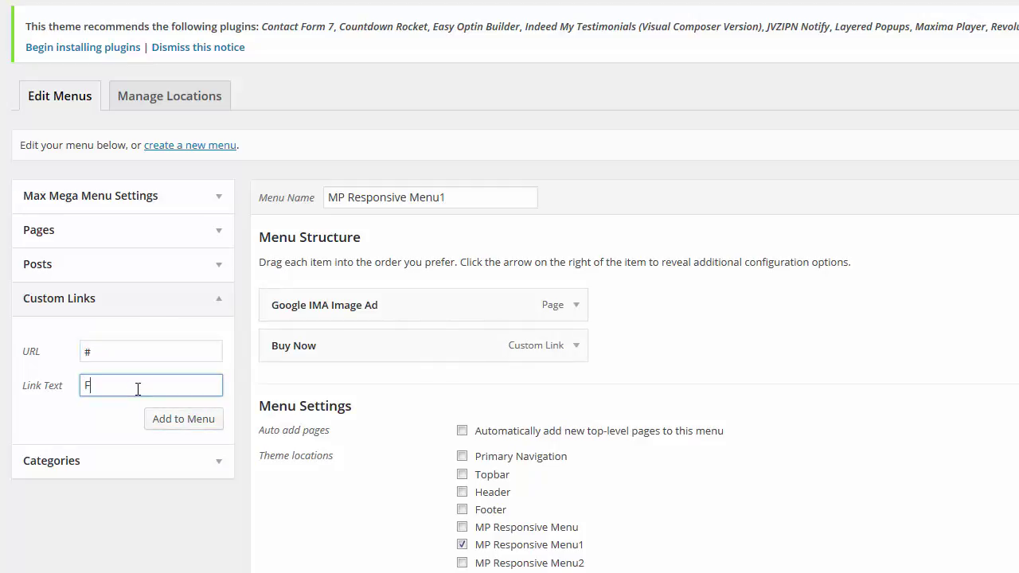
type("eat")
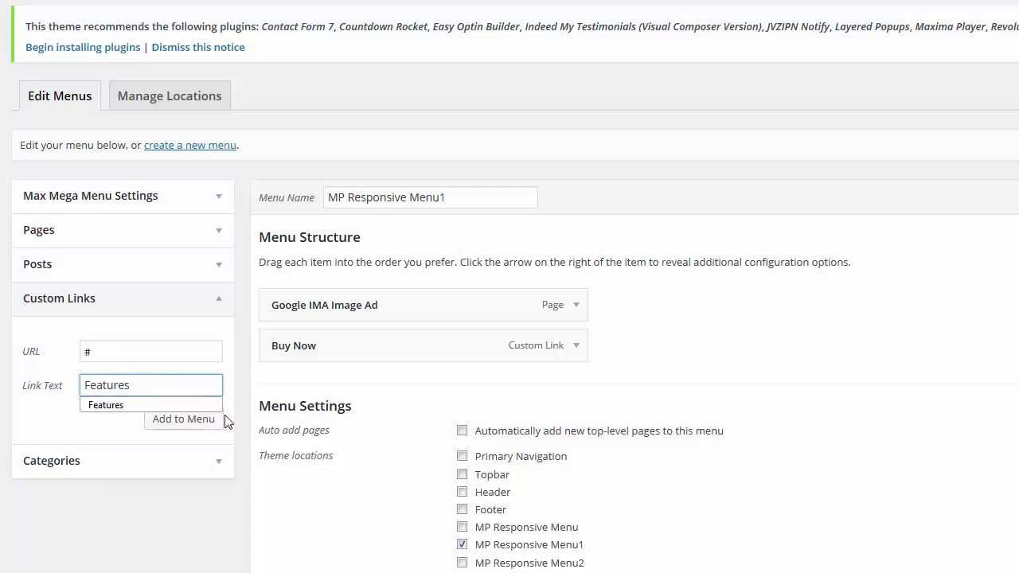
type("ures")
left_click(201, 420)
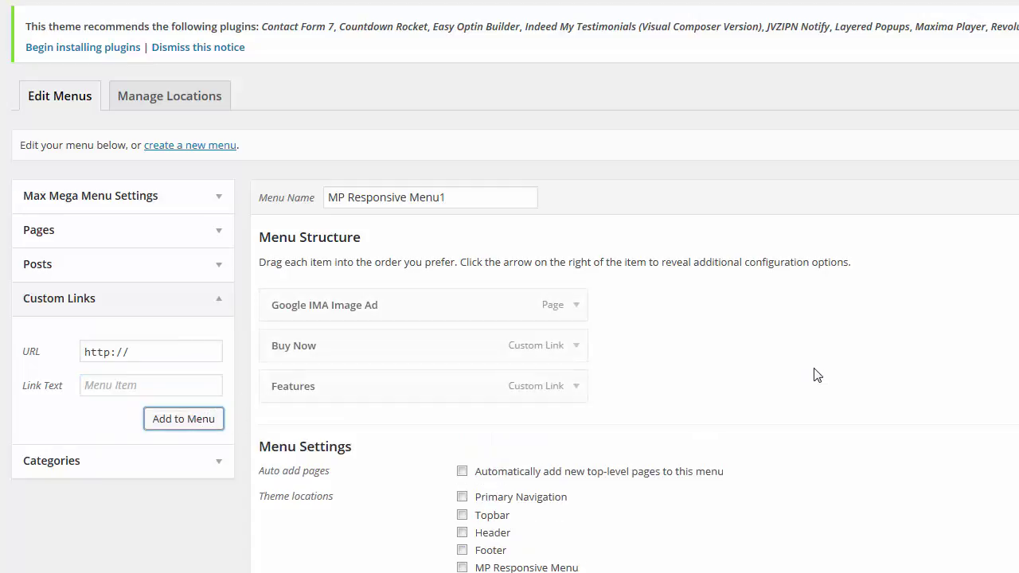
Move Features to the start of the menu, nest Google IMA Image Ad under it as a sub item, and save the menu.
left_click_drag(416, 388, 408, 301)
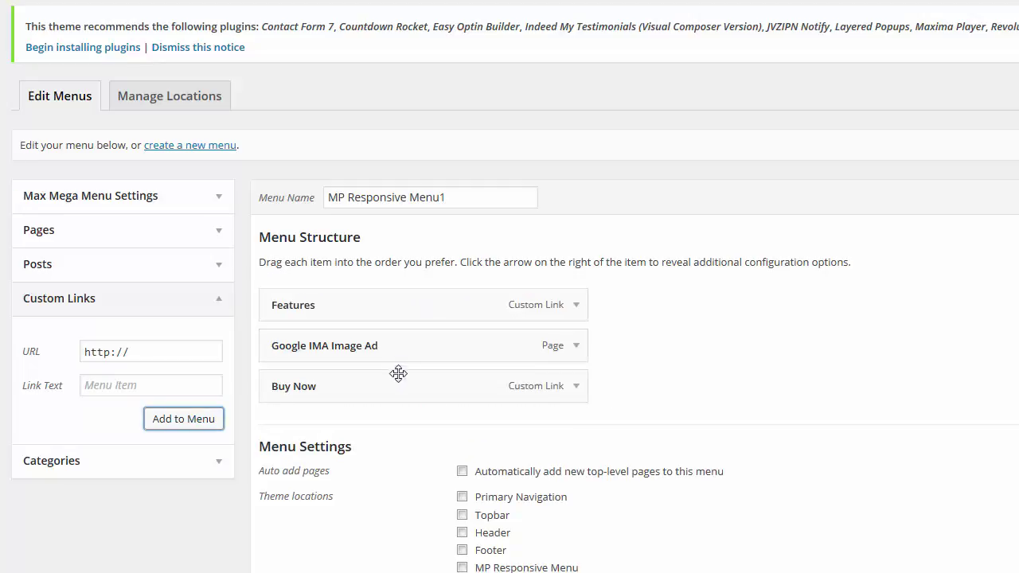
left_click_drag(396, 382, 458, 342)
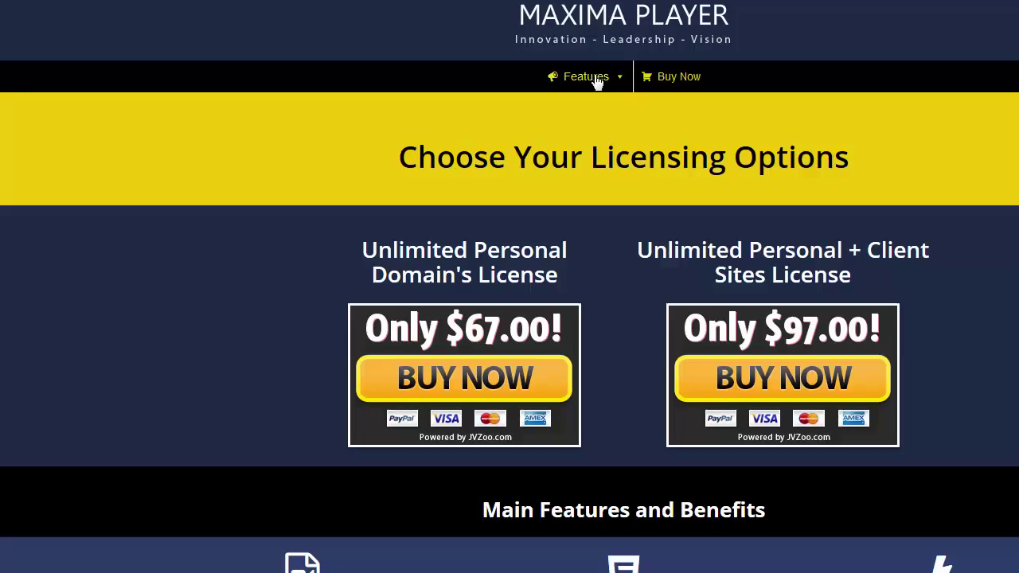
mouse_move(610, 75)
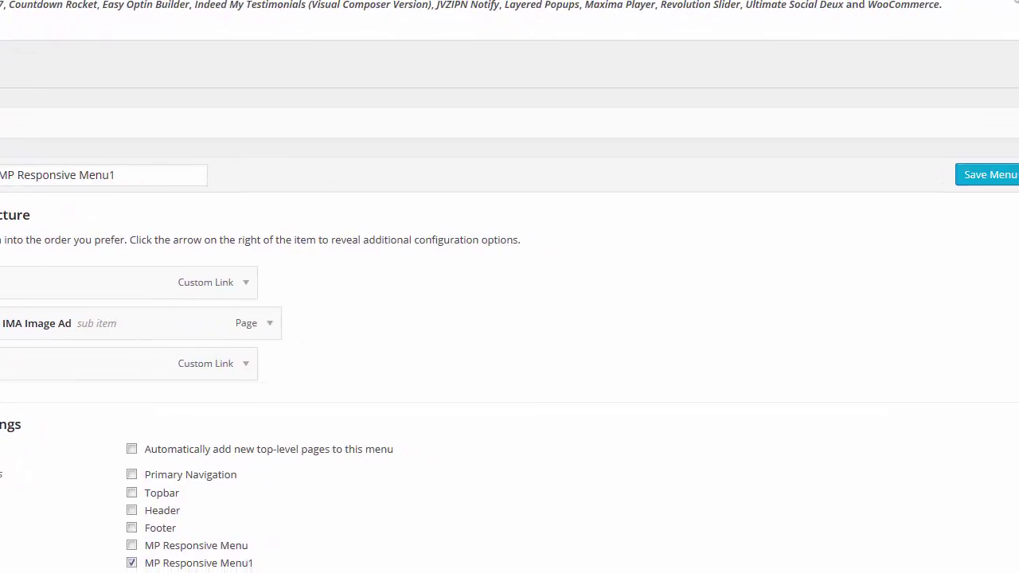
left_click(987, 178)
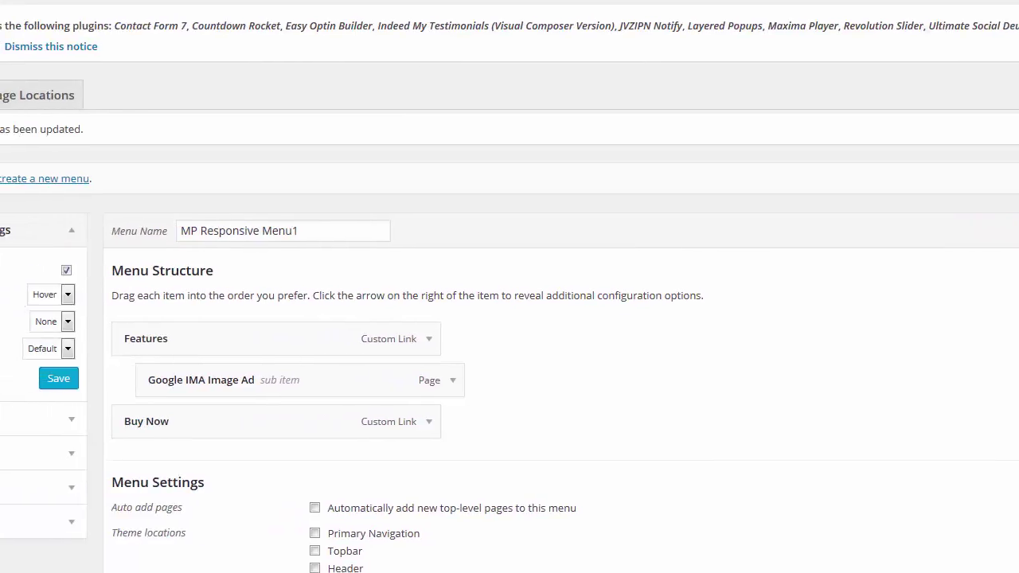
Open the Features item's mega menu settings, keep 6 columns, and set the sub menu display mode to Mega Menu.
mouse_move(47, 341)
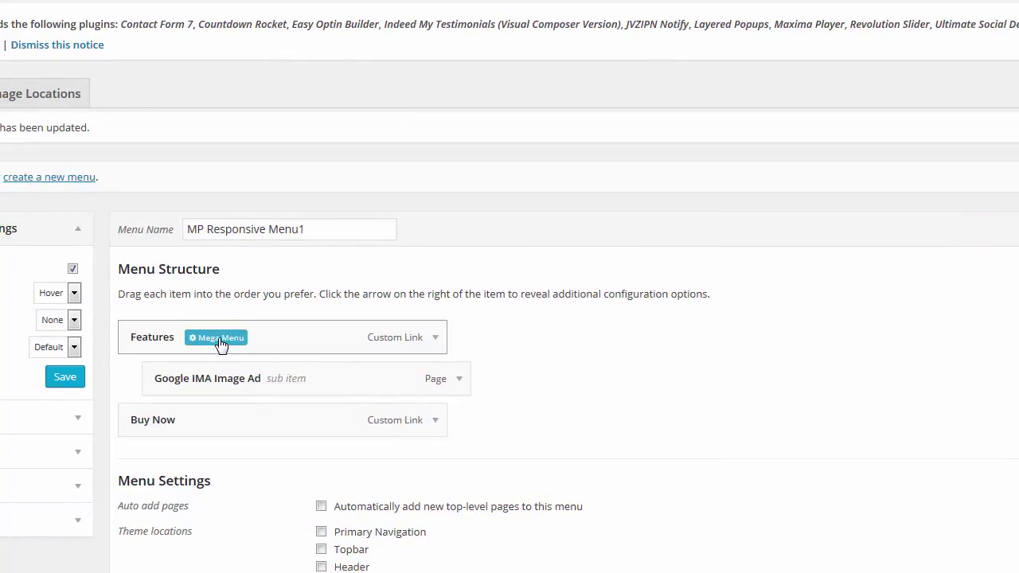
left_click(216, 339)
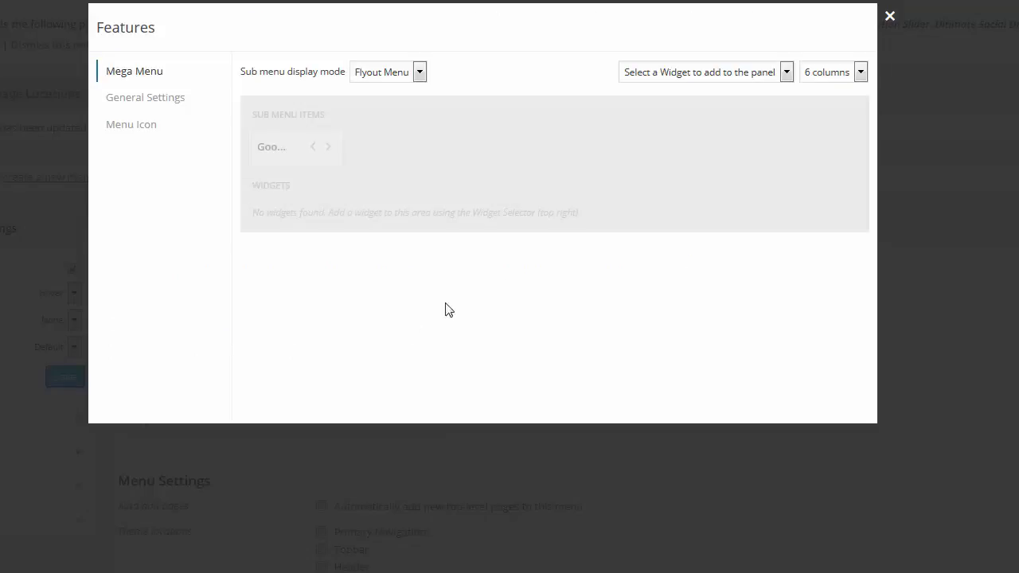
left_click(837, 74)
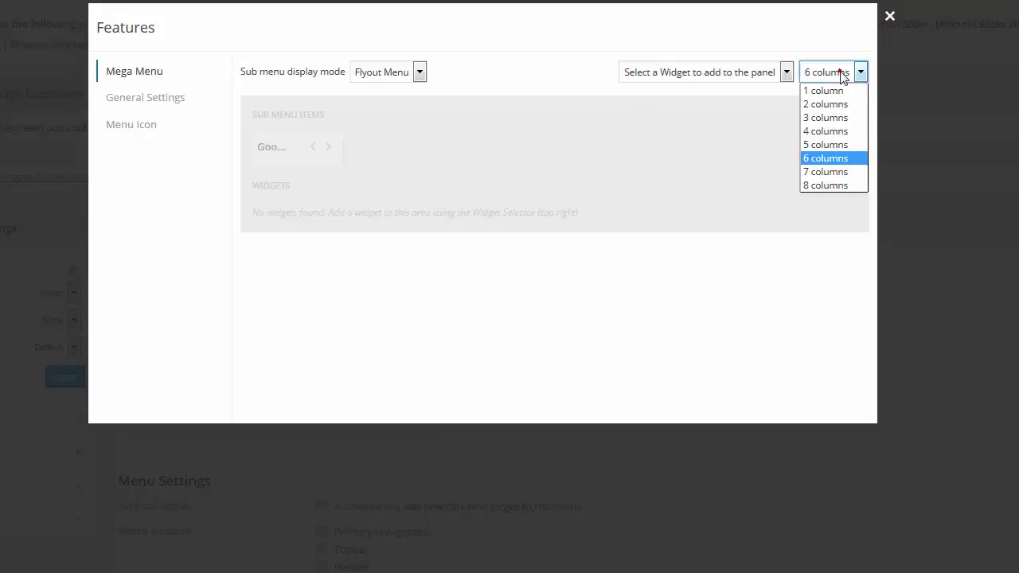
left_click(835, 160)
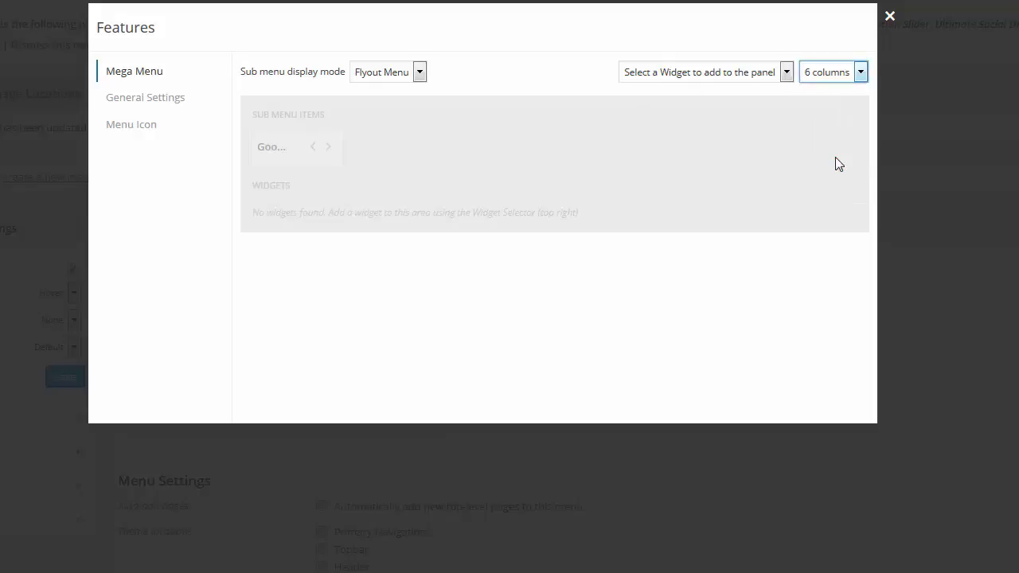
left_click(419, 72)
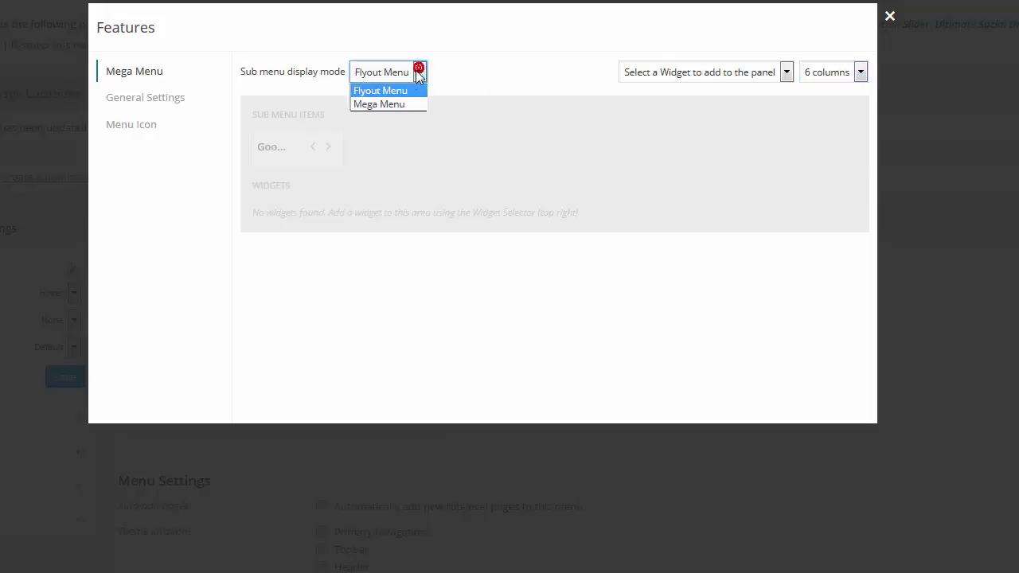
left_click(398, 104)
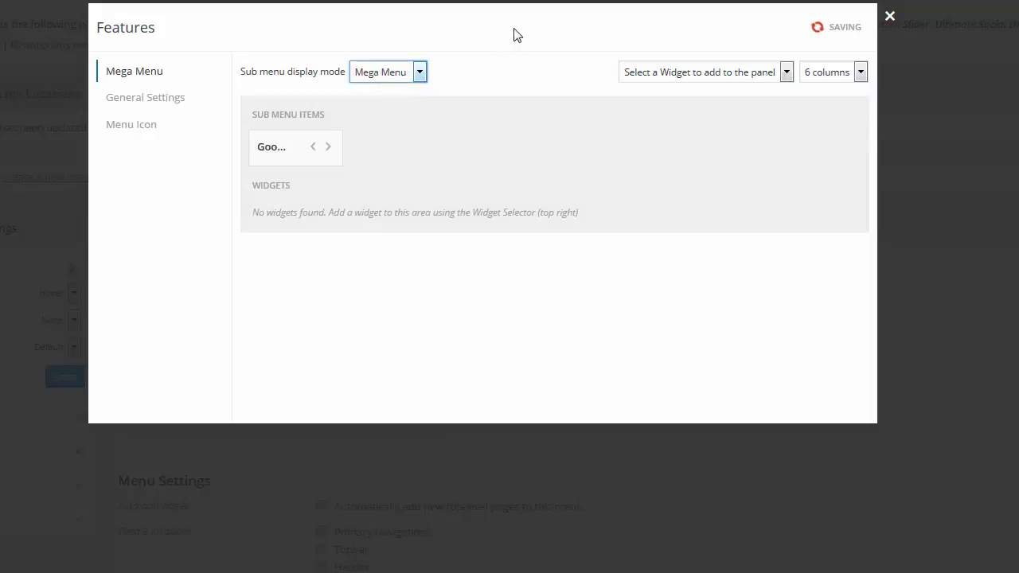
Adjust the Google IMA Image Ad sub menu item's width to two columns in the Features panel.
left_click(330, 147)
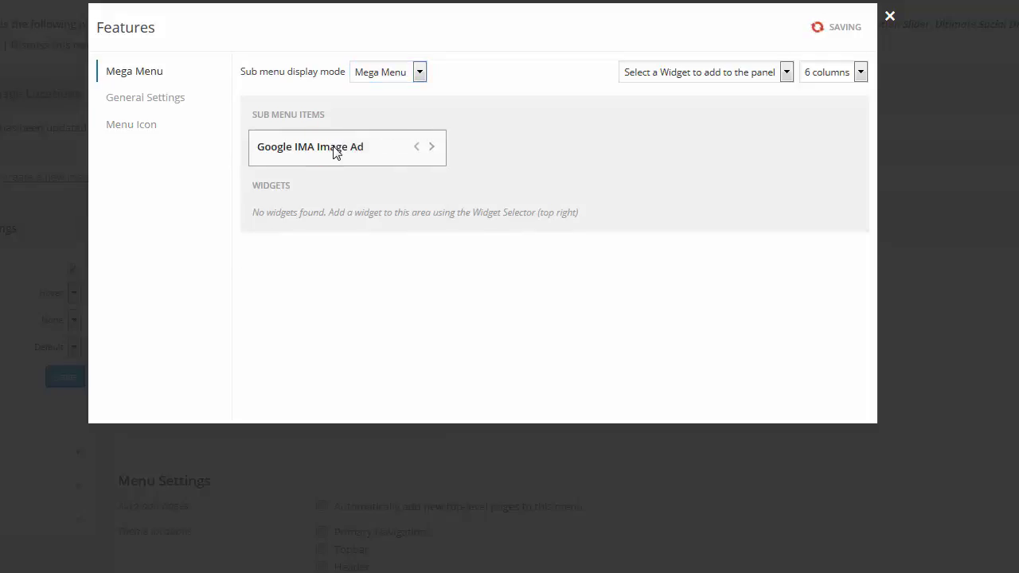
left_click(434, 149)
left_click(498, 150)
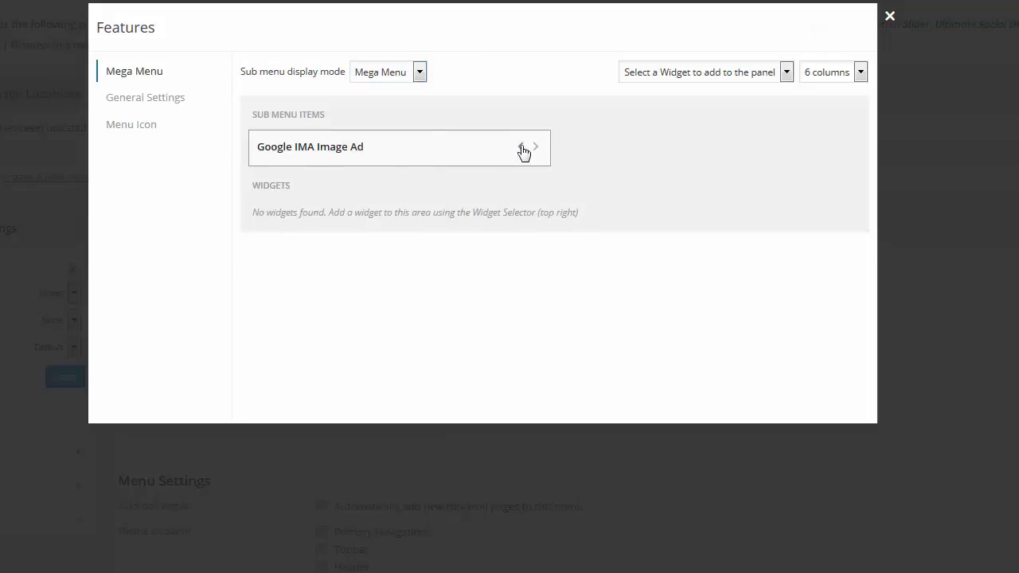
left_click(523, 147)
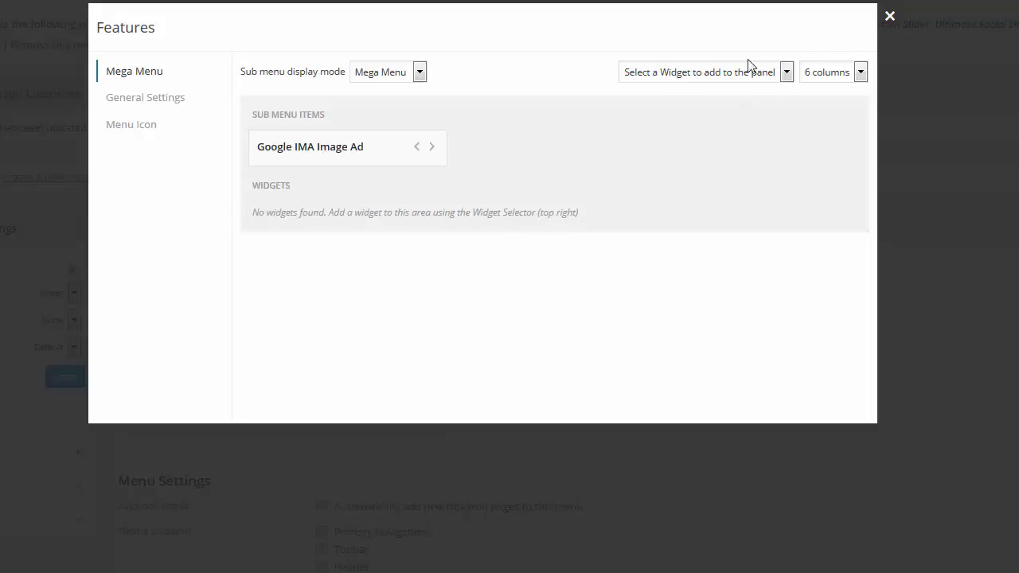
Choose the light bulb from the Dashicons as the Features item's menu icon and close the item's settings.
left_click(129, 127)
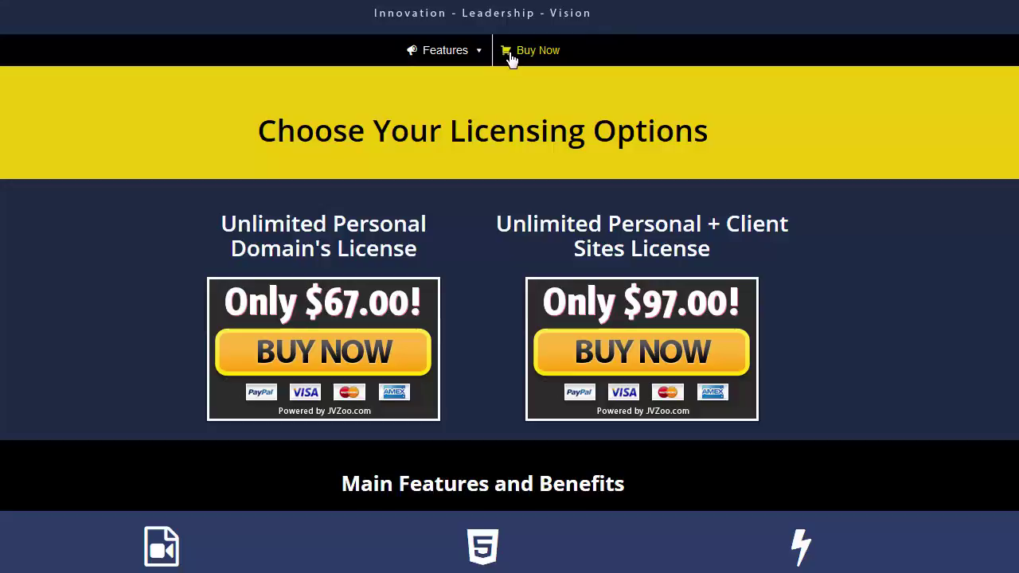
mouse_move(412, 53)
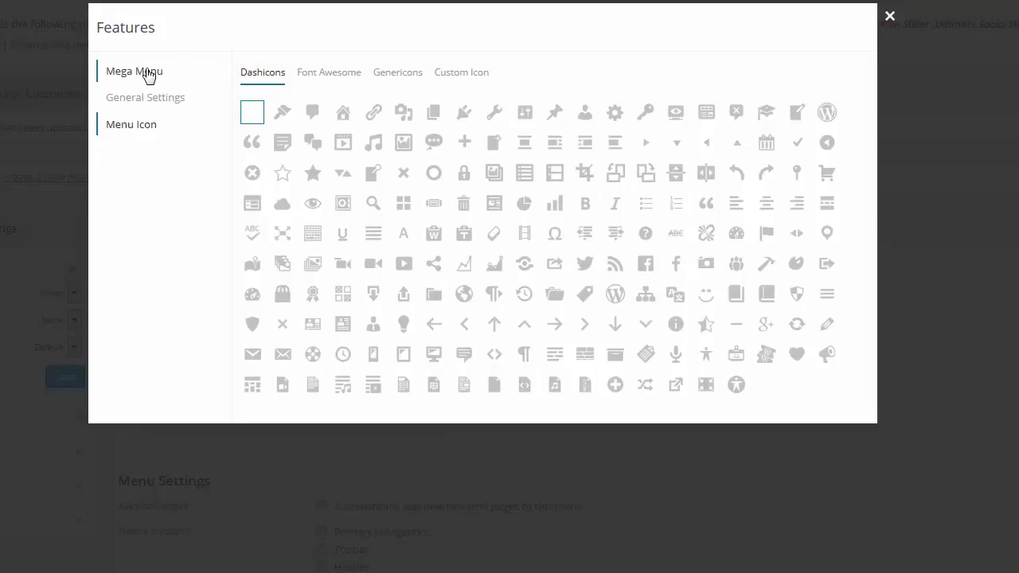
left_click(148, 75)
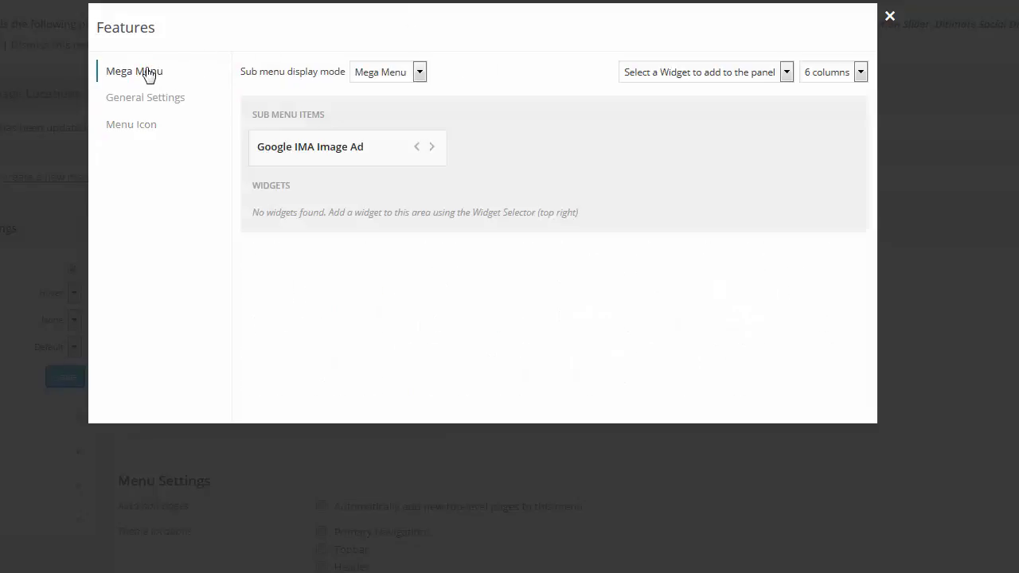
left_click(143, 128)
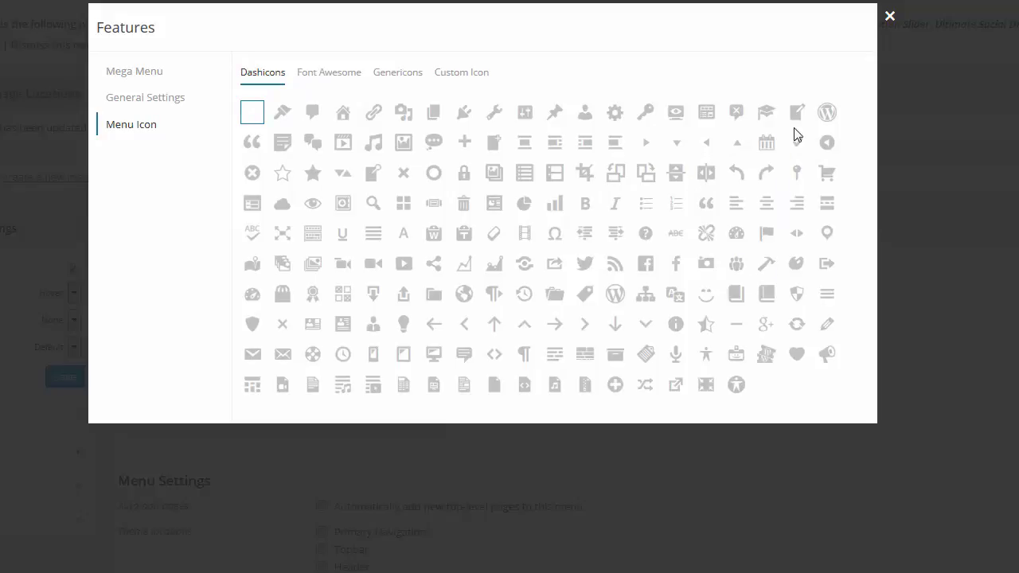
left_click(481, 77)
left_click(254, 72)
scroll(434, 252, "down", 2)
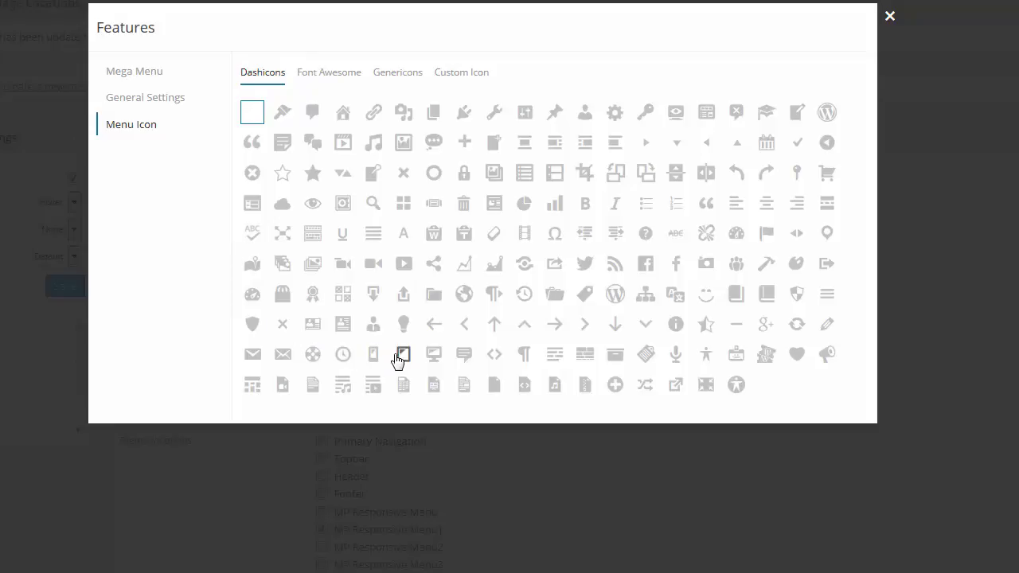
left_click(403, 326)
left_click(891, 19)
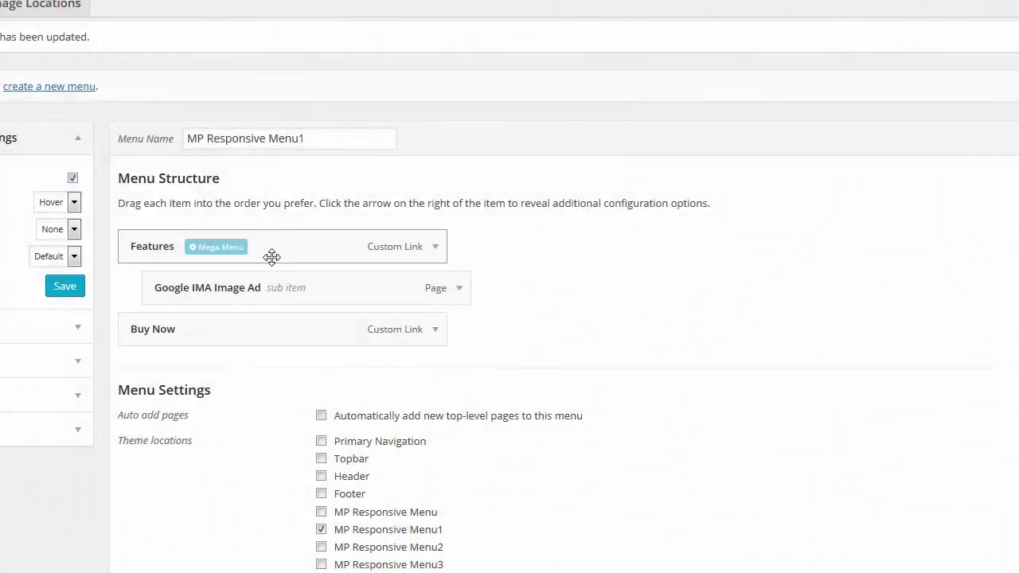
mouse_move(223, 288)
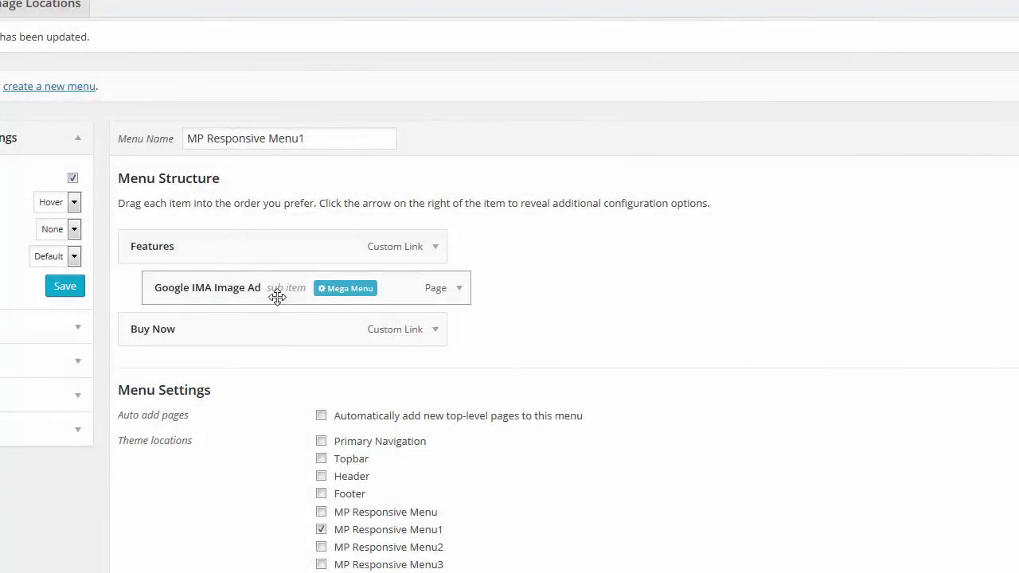
Choose the small right-pointing arrow from the Dashicons as the Google IMA Image Ad sub item's menu icon and save the menu.
left_click(340, 291)
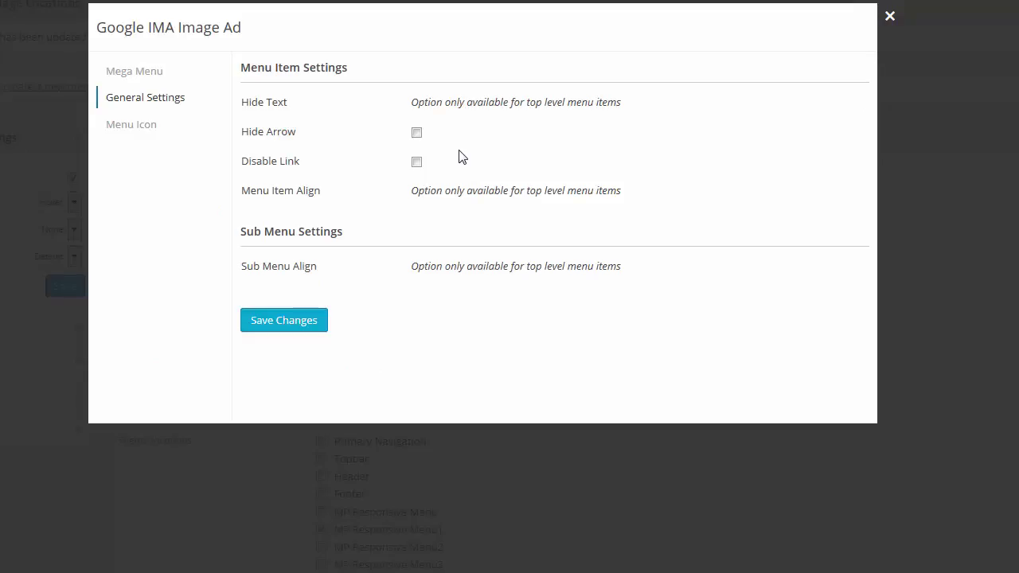
left_click(130, 131)
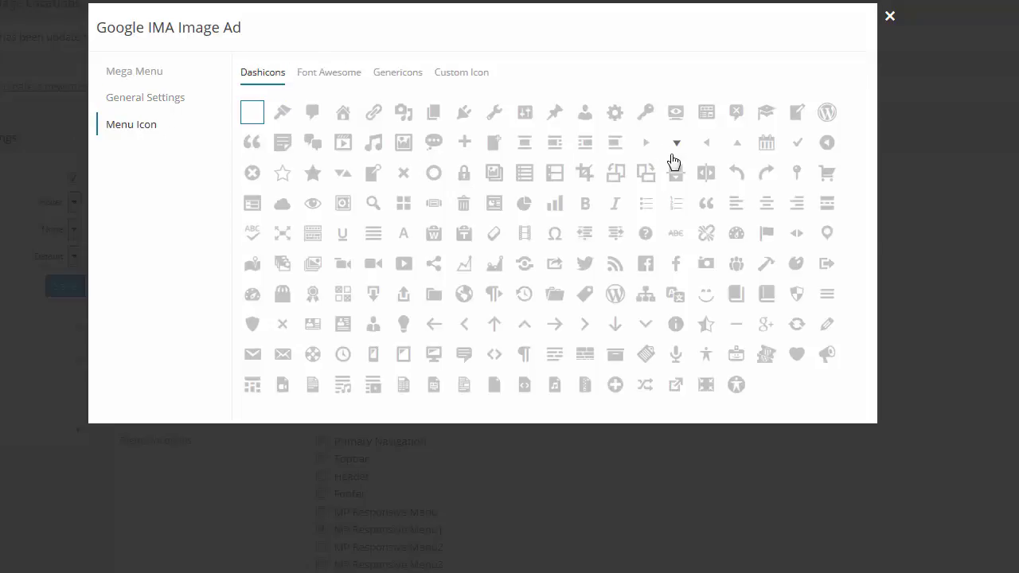
left_click(647, 144)
left_click(894, 17)
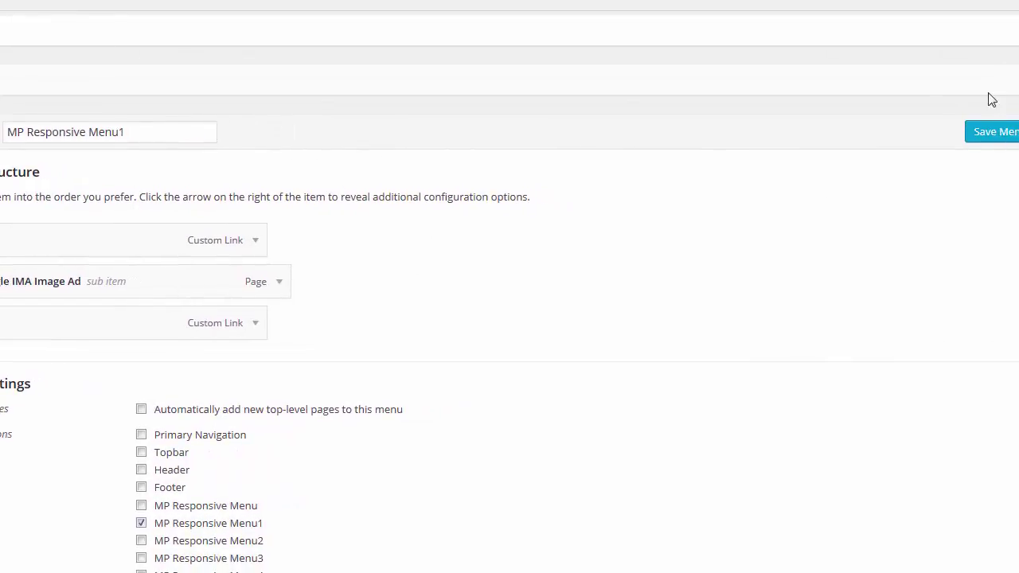
left_click(989, 134)
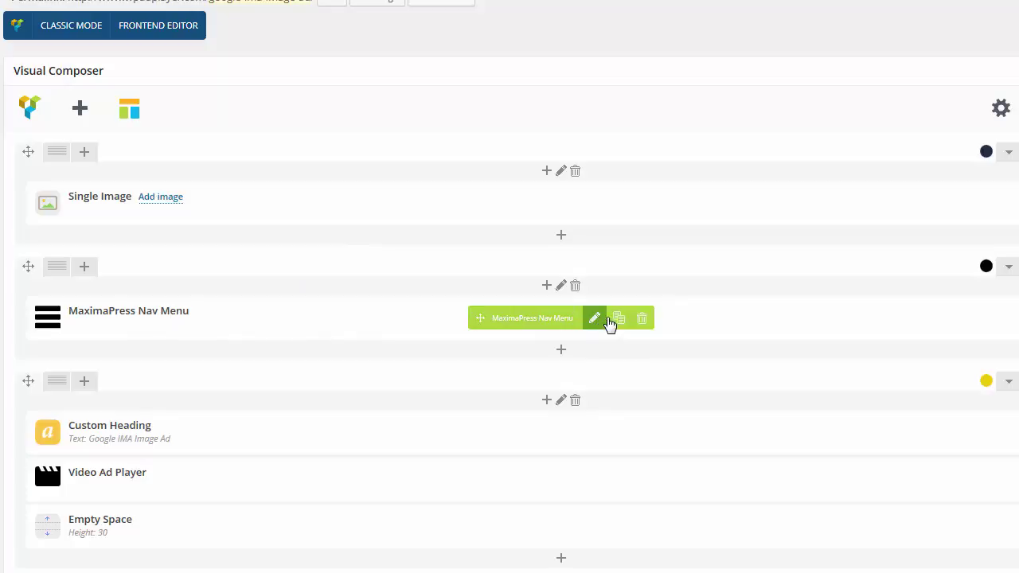
Replace the MaximaPress Nav Menu element in the black row of the Google IMA Image Ad page with a new one.
left_click(641, 319)
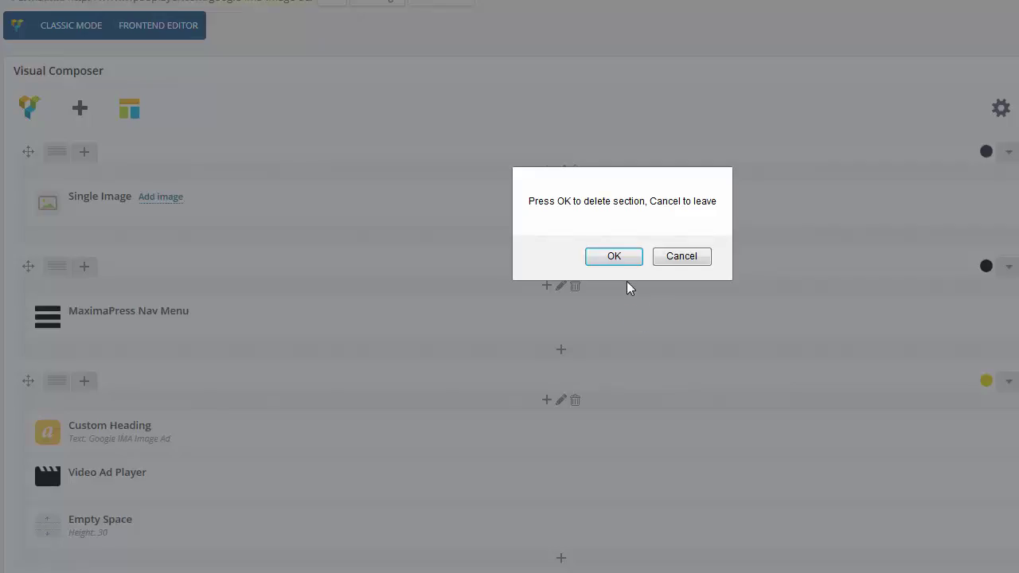
left_click(625, 261)
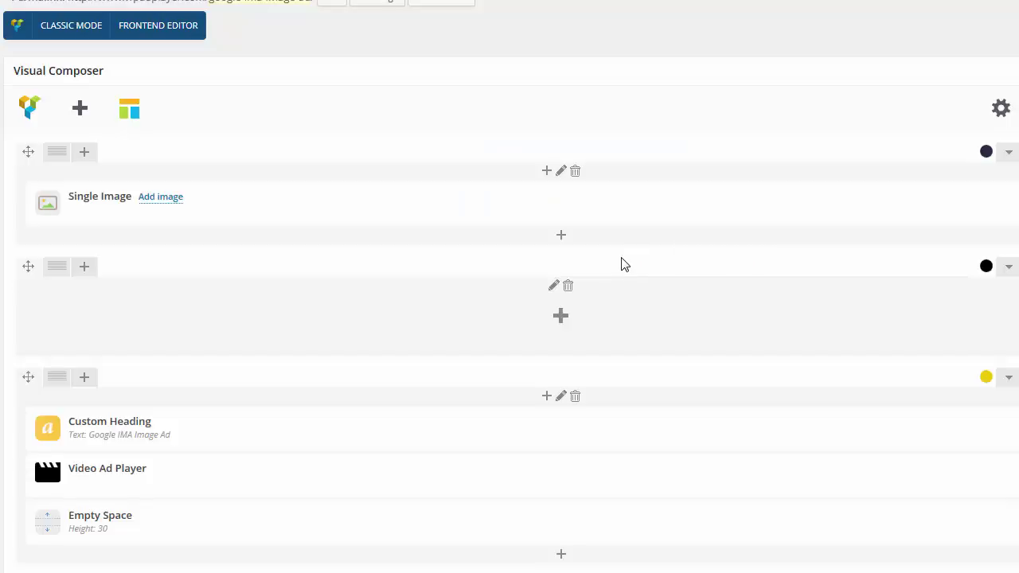
left_click(563, 321)
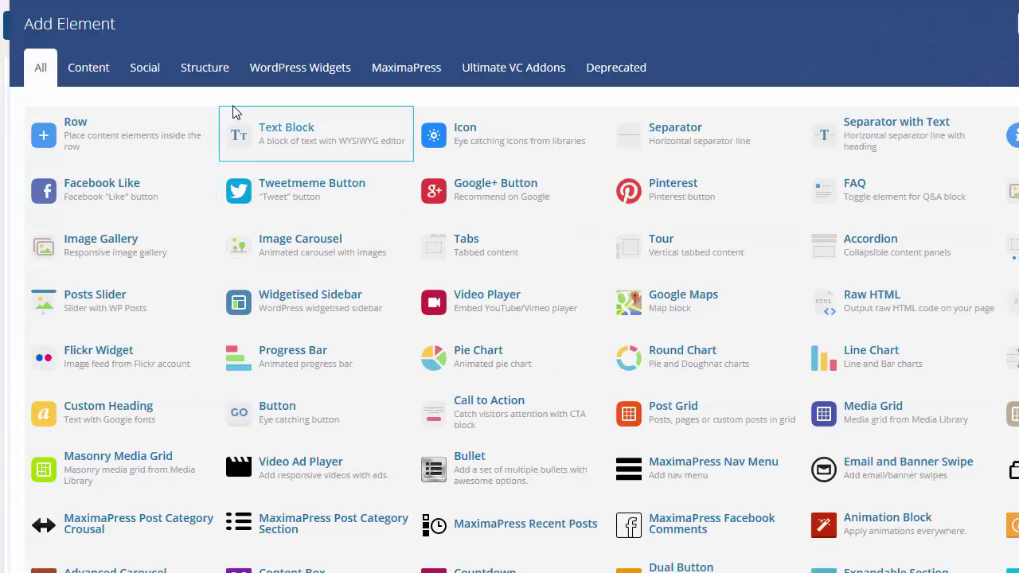
left_click(401, 71)
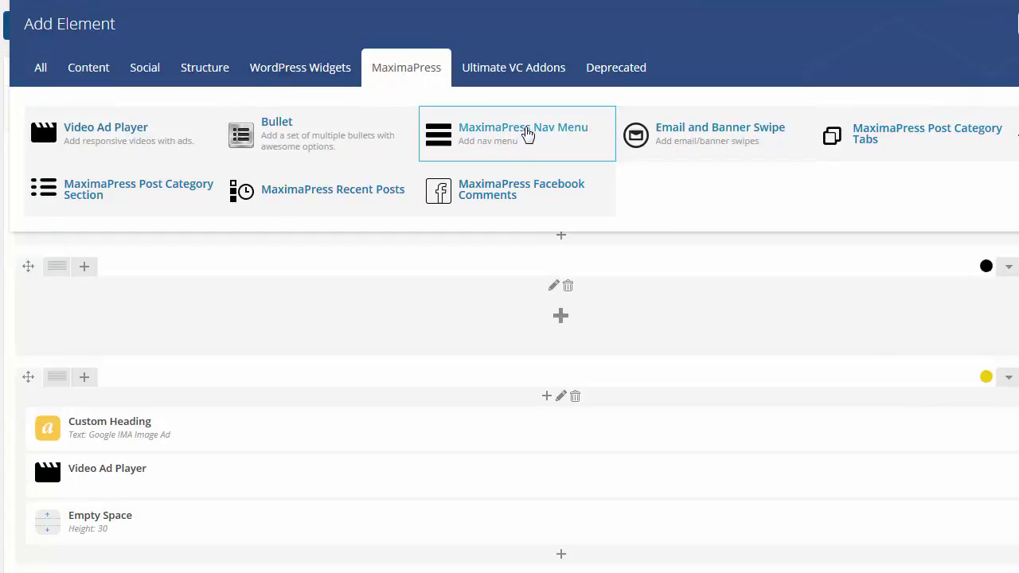
left_click(475, 129)
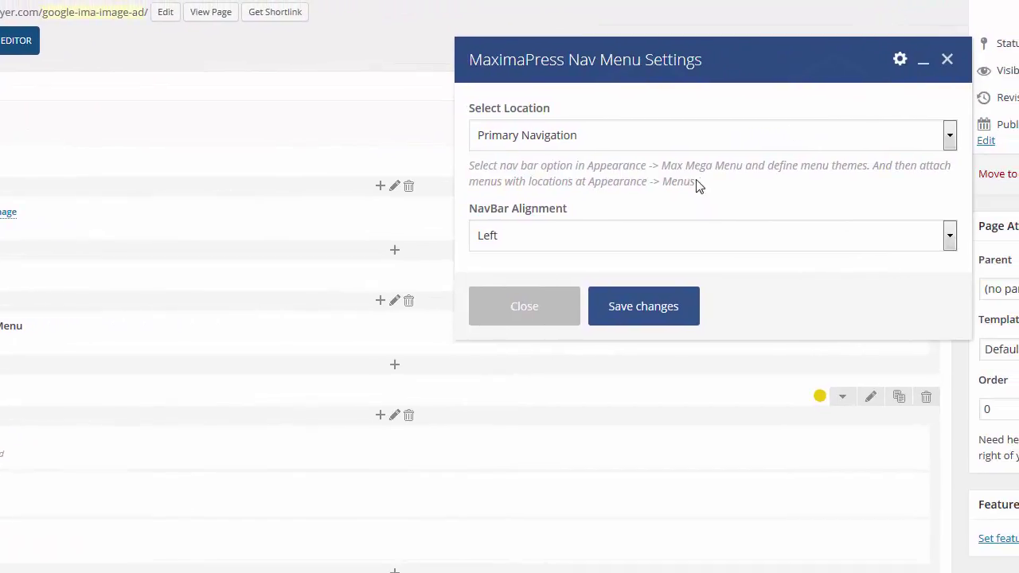
Set the nav menu element's location to MP Responsive Menu1 and its NavBar alignment to Center, and save the changes.
left_click(675, 141)
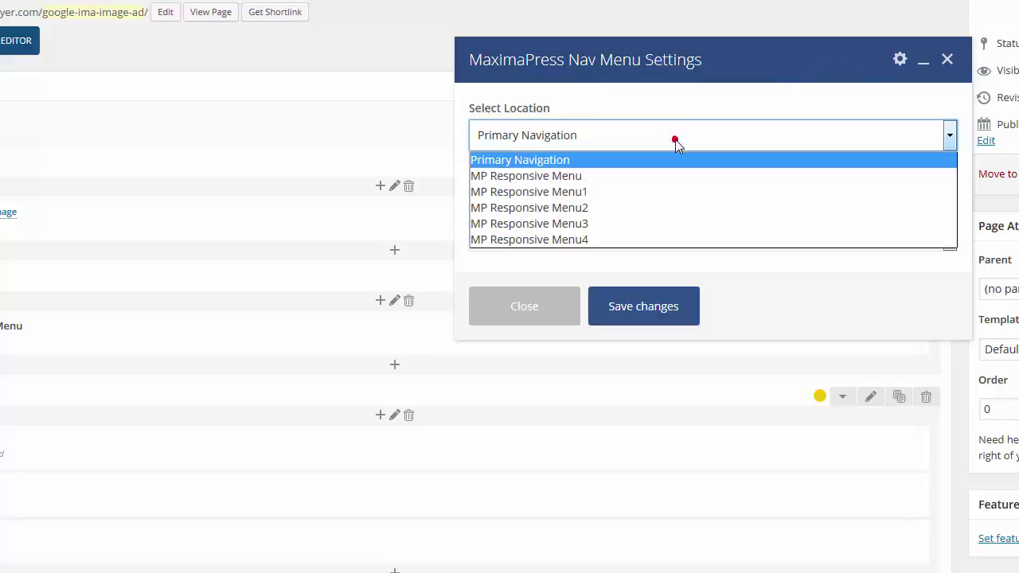
left_click(579, 195)
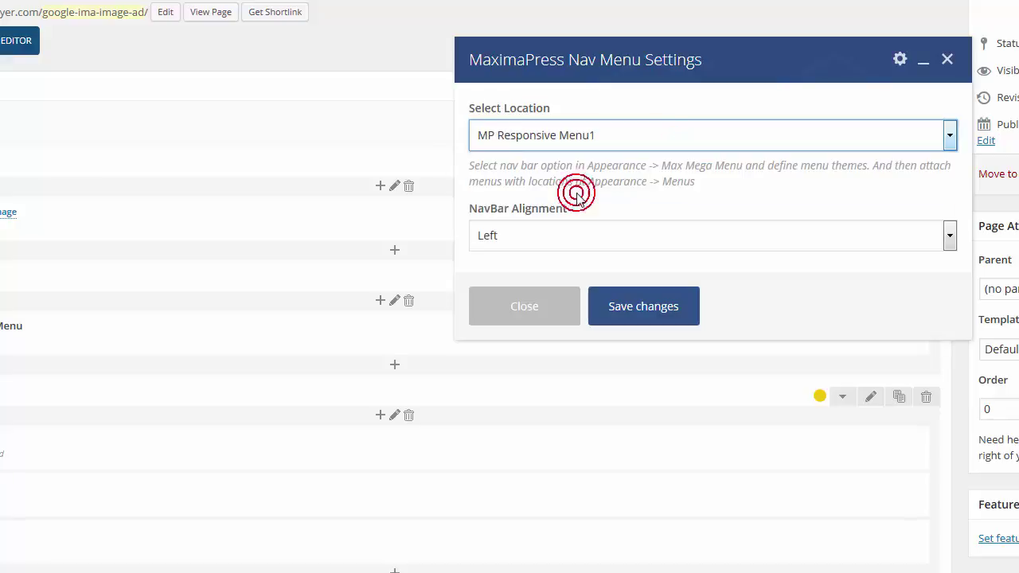
left_click(589, 242)
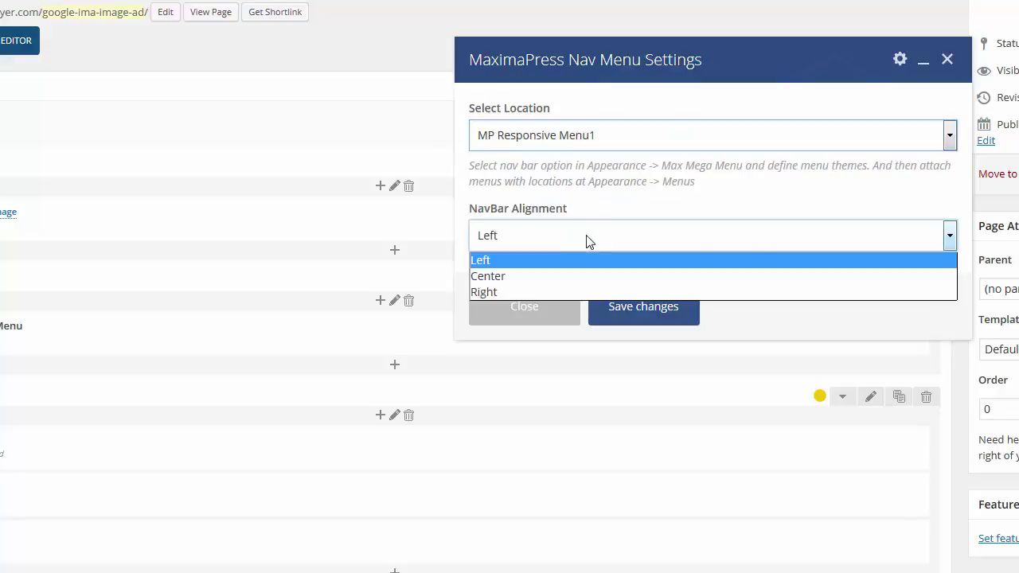
left_click(487, 276)
left_click(634, 311)
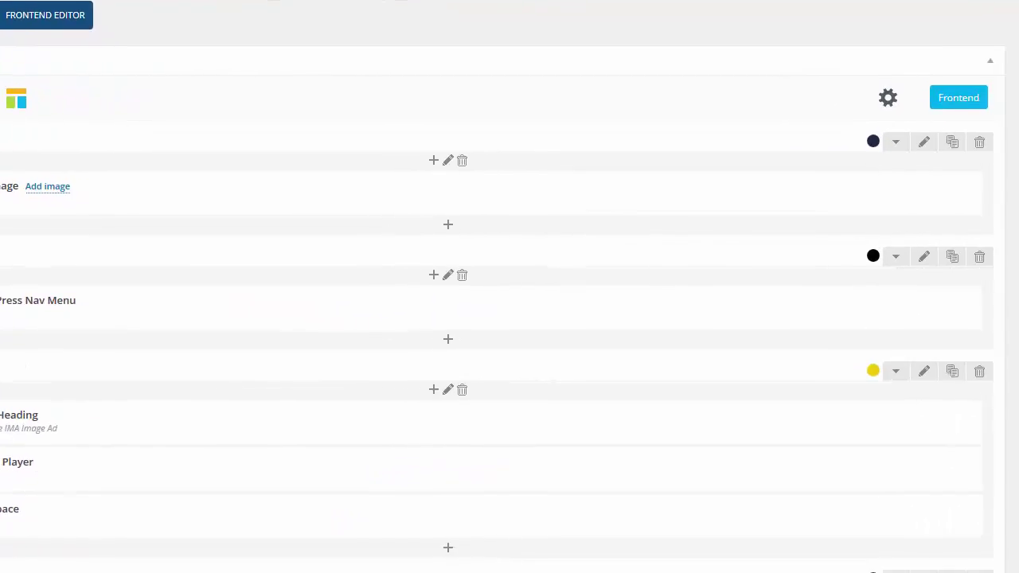
Check the background color in the nav menu row's design options and close the row settings.
left_click(920, 257)
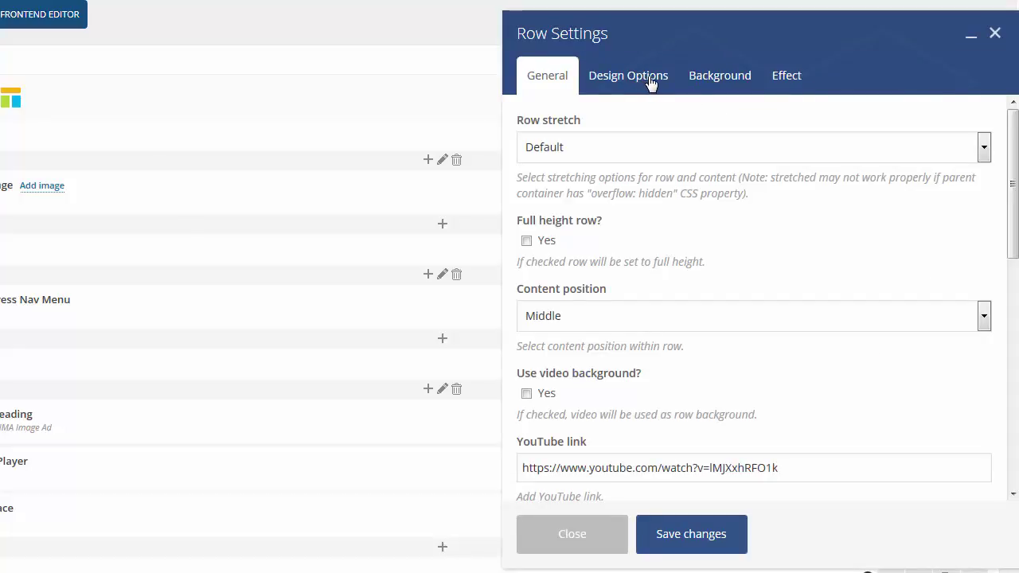
left_click(650, 80)
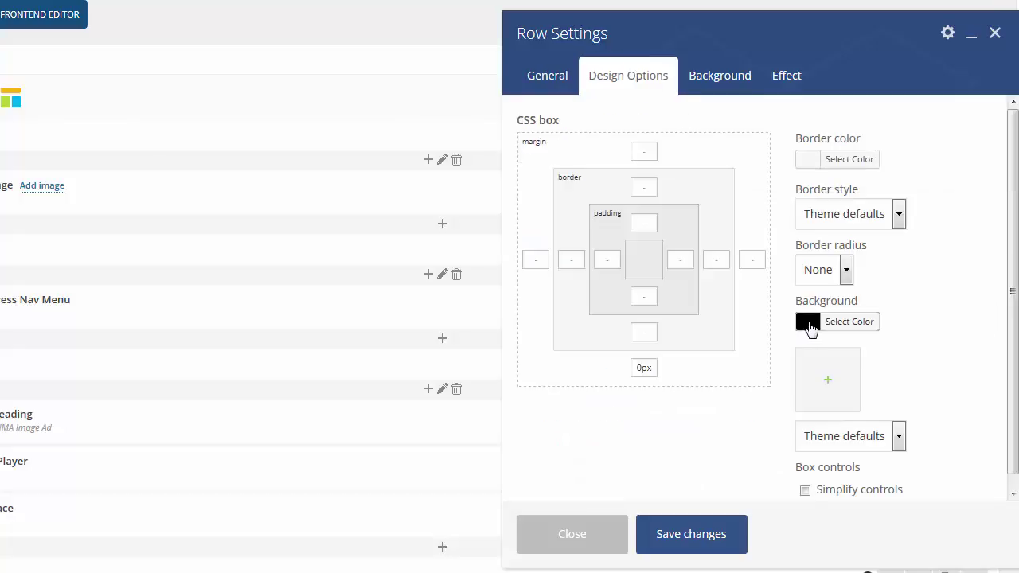
left_click(593, 539)
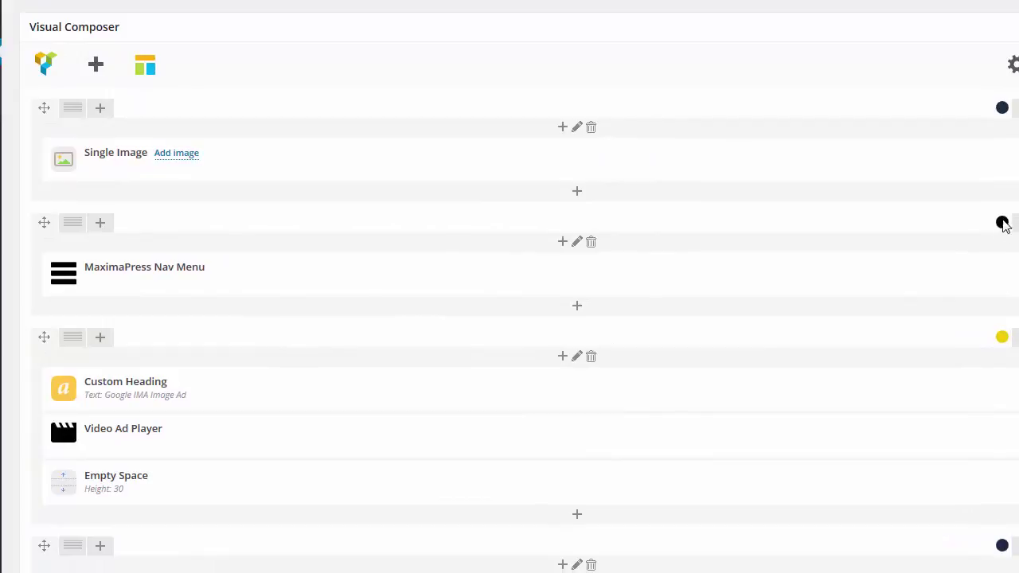
Update the page and open it in a new browser tab to check the Features menu.
mouse_move(485, 273)
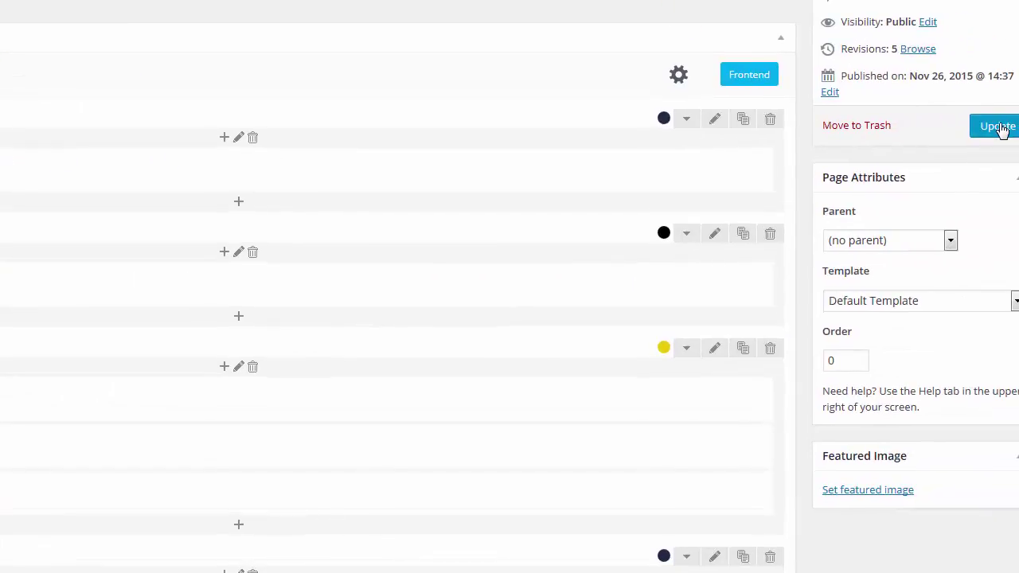
left_click(1000, 126)
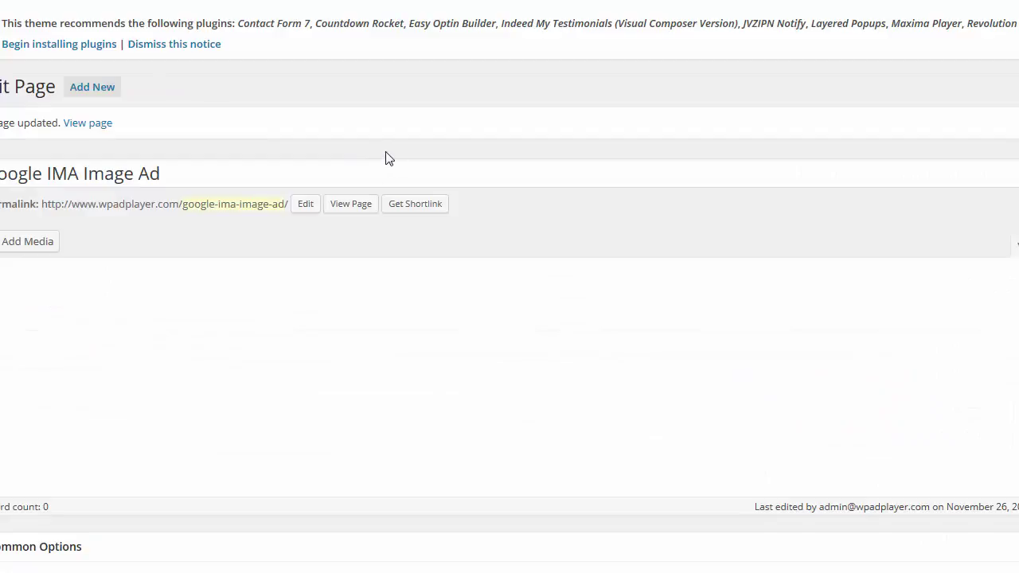
left_click(353, 207)
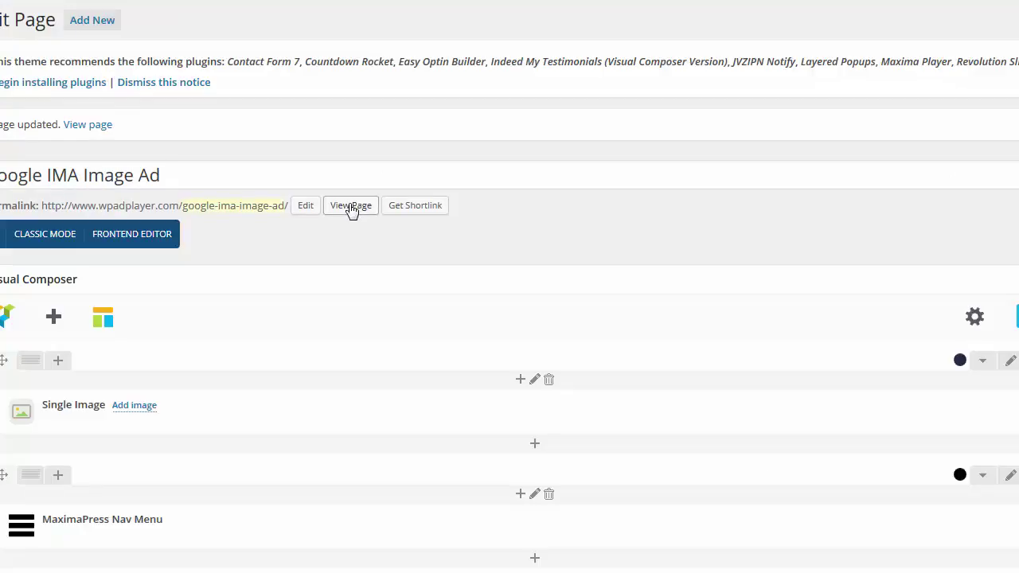
right_click(351, 208)
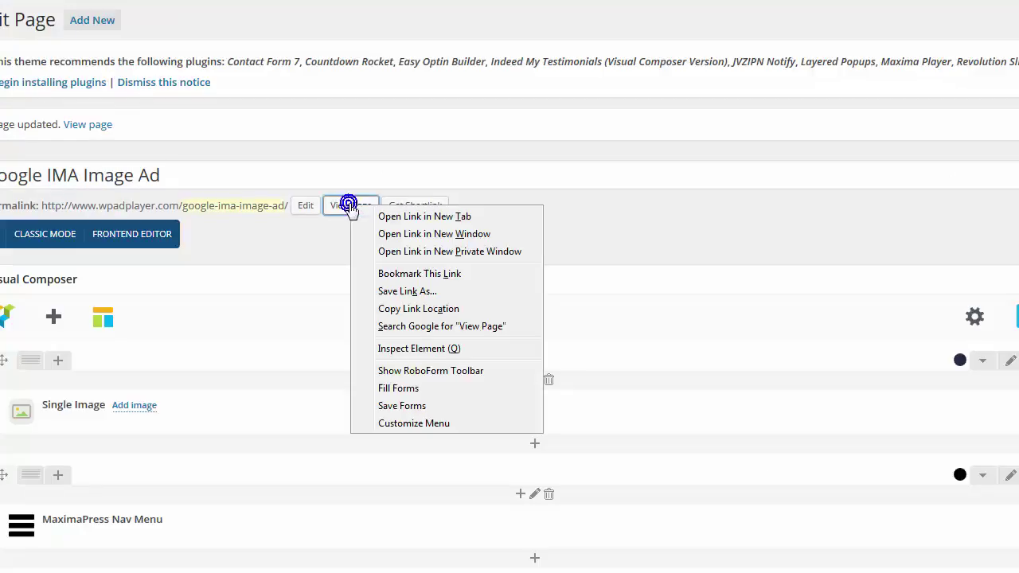
left_click(393, 213)
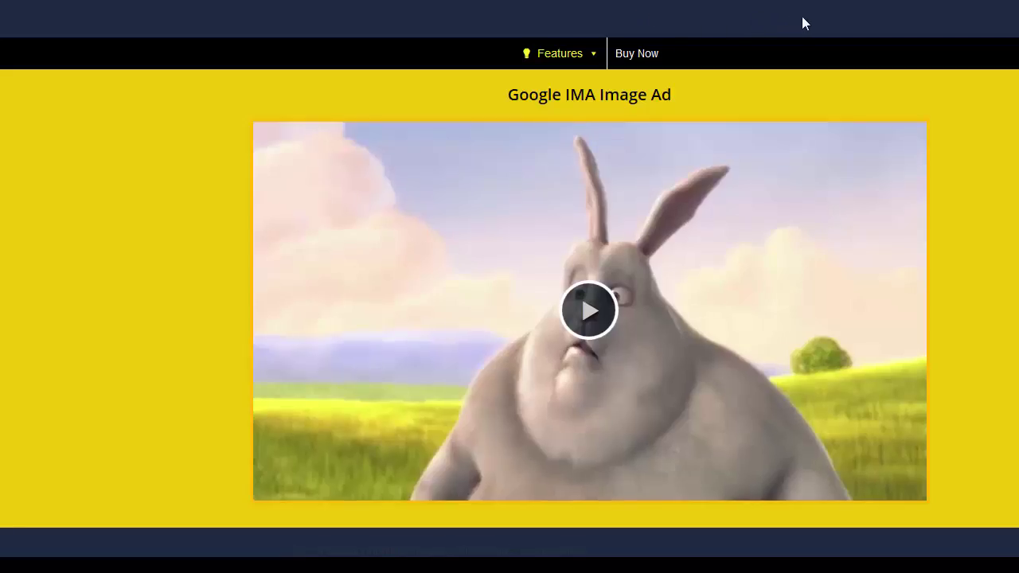
mouse_move(557, 64)
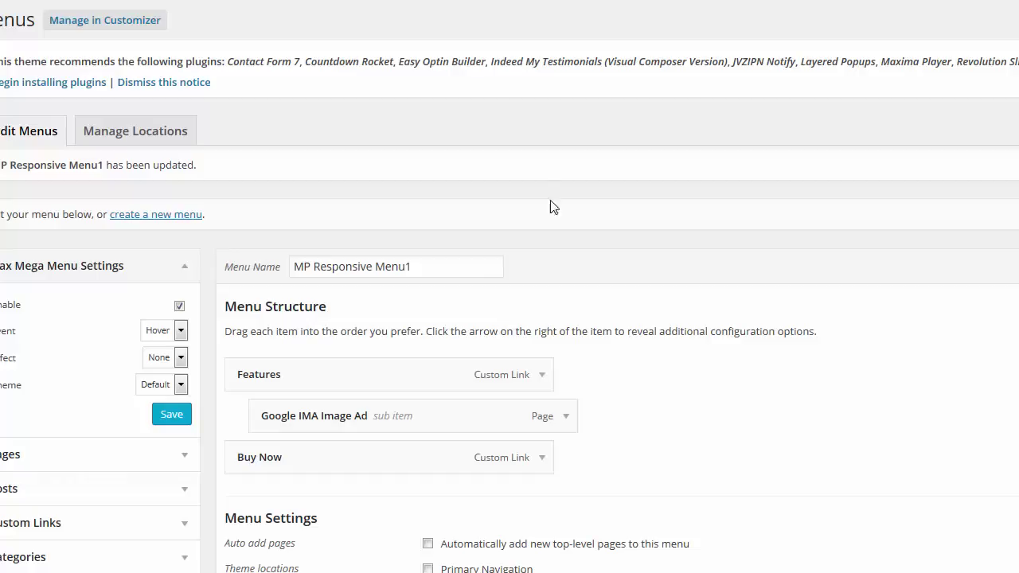
Choose the shopping cart from the Dashicons as the Buy Now item's menu icon and close the item's settings.
scroll(555, 207, "down", 2)
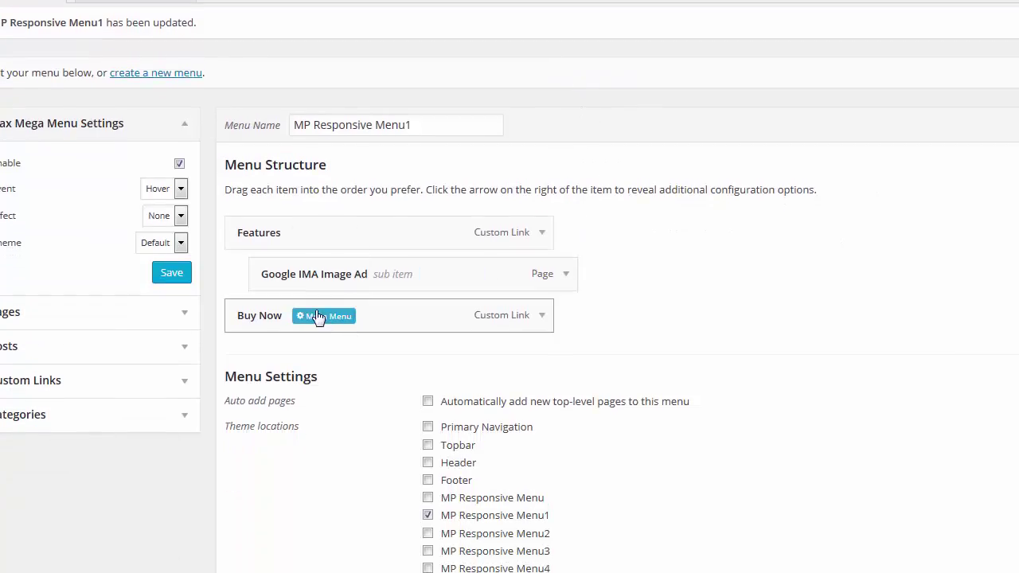
left_click(322, 317)
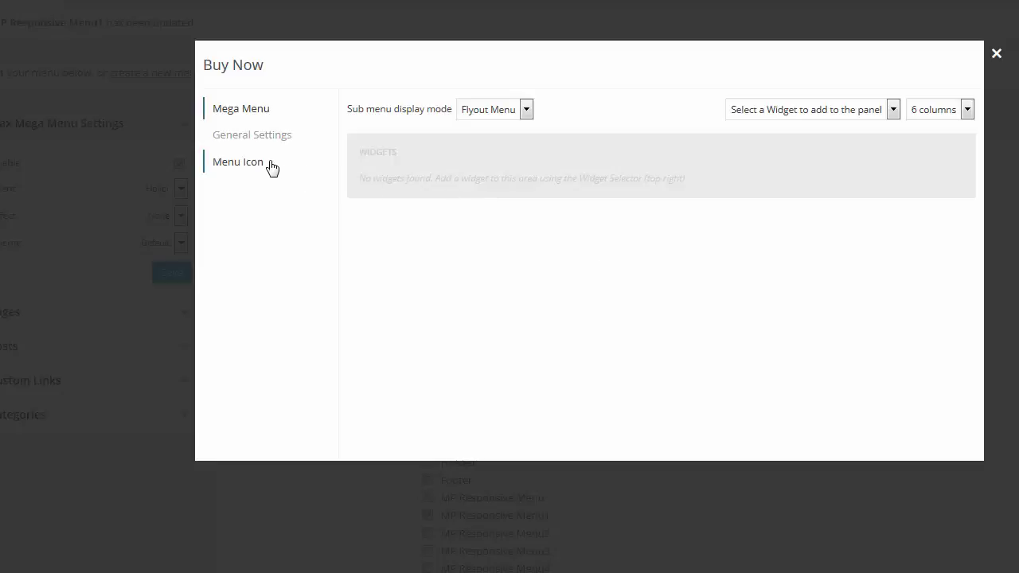
left_click(246, 163)
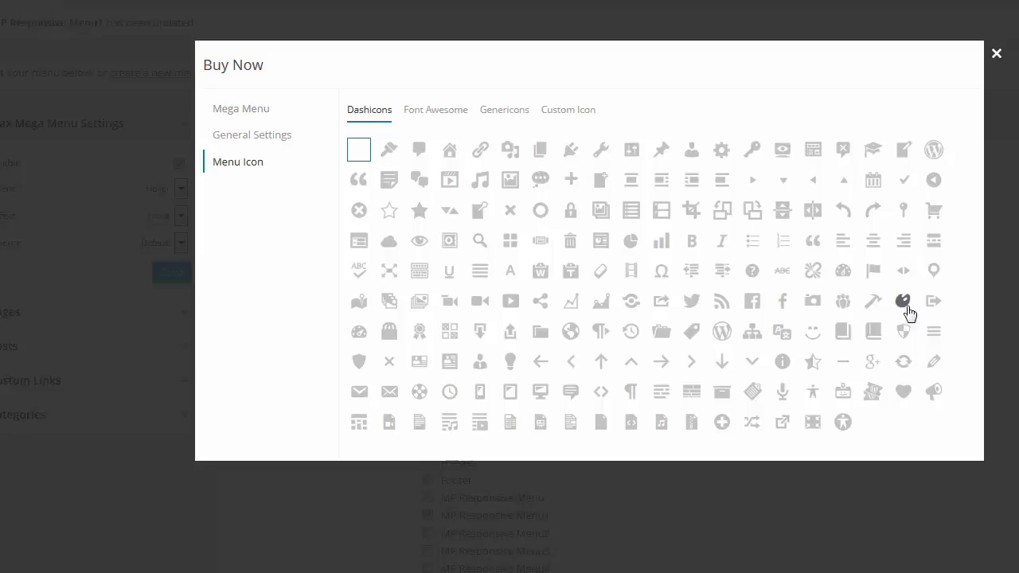
left_click(934, 212)
left_click(1000, 59)
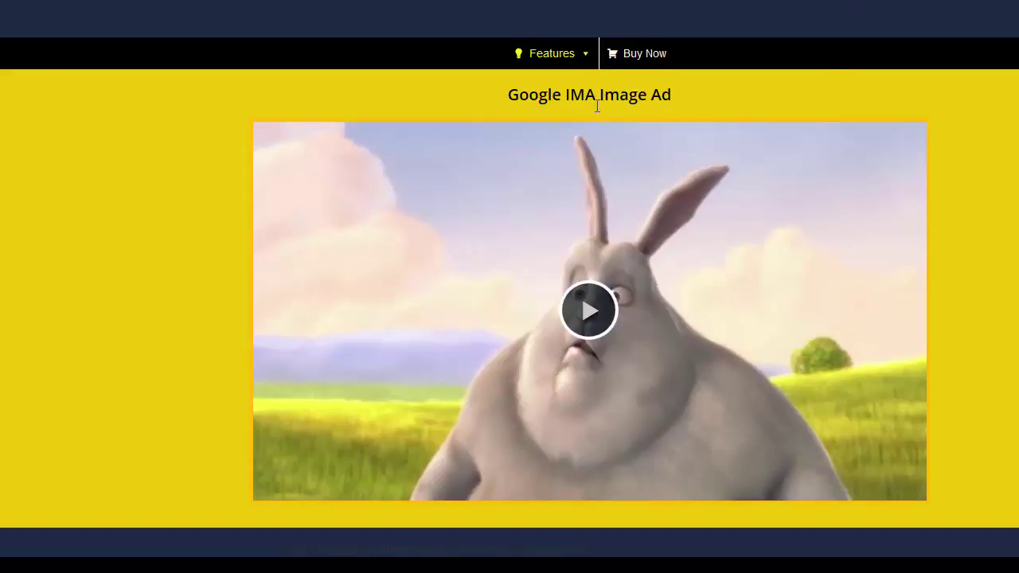
Review the Default menu theme in Max Mega Menu, examining the top level item font, divider, glow opacity and current item highlight settings.
mouse_move(593, 56)
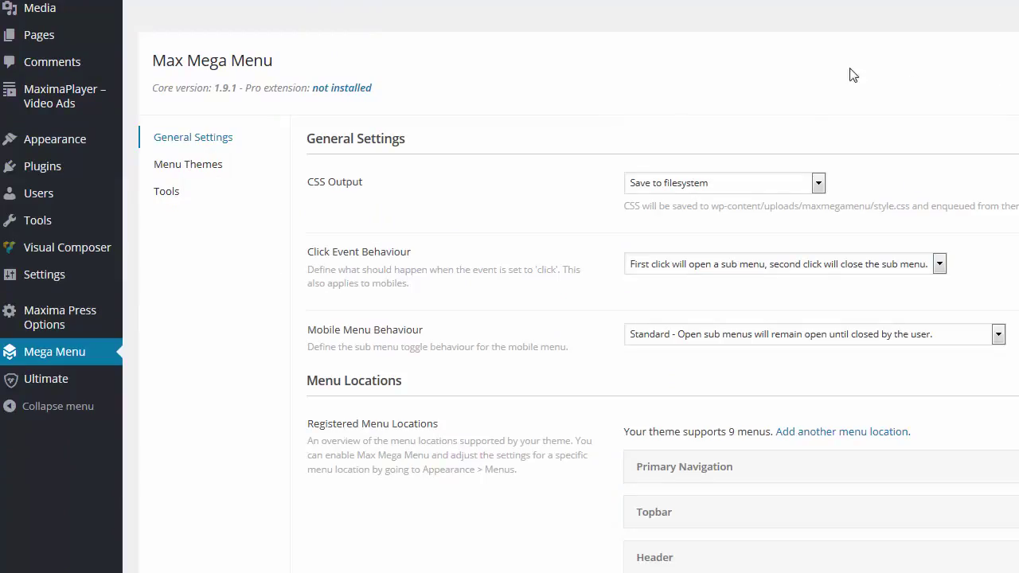
left_click(190, 166)
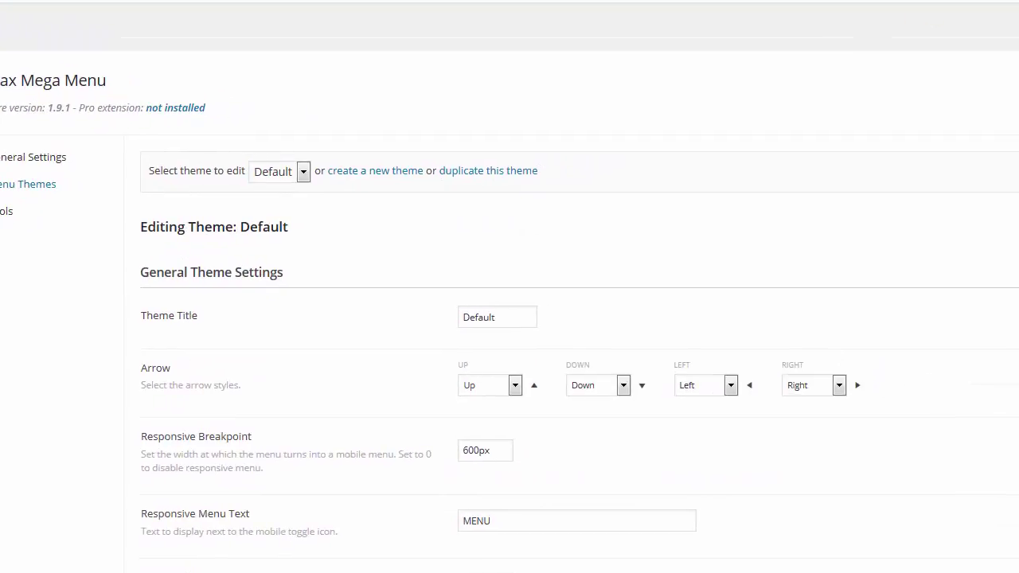
scroll(557, 318, "down", 7)
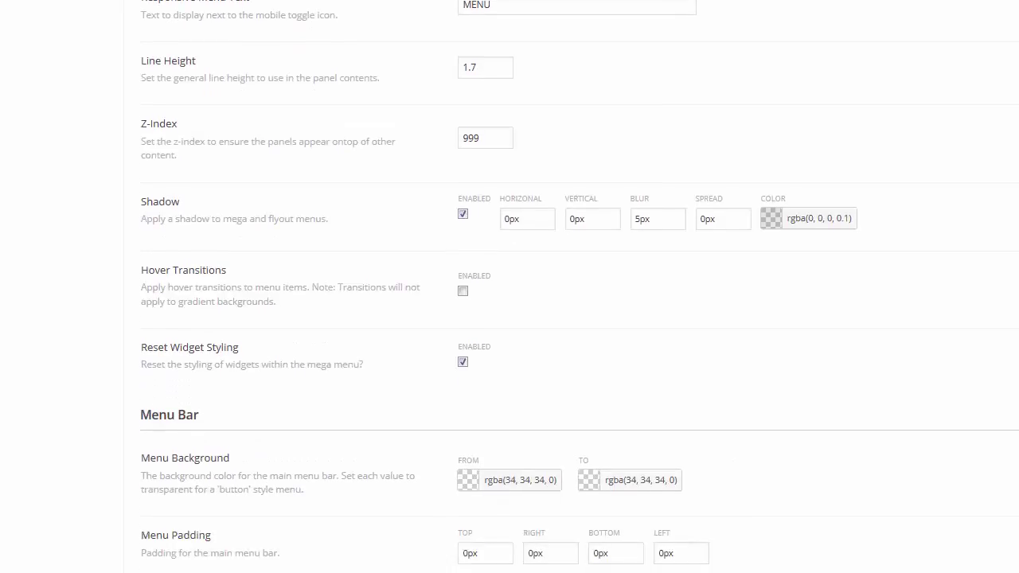
scroll(557, 318, "down", 4)
scroll(557, 318, "down", 7)
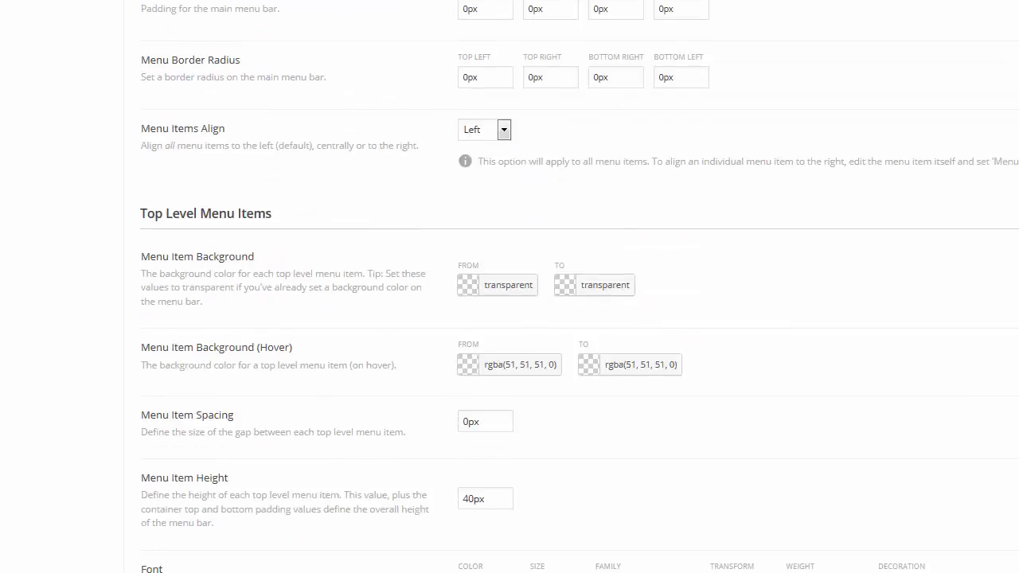
scroll(558, 319, "down", 2)
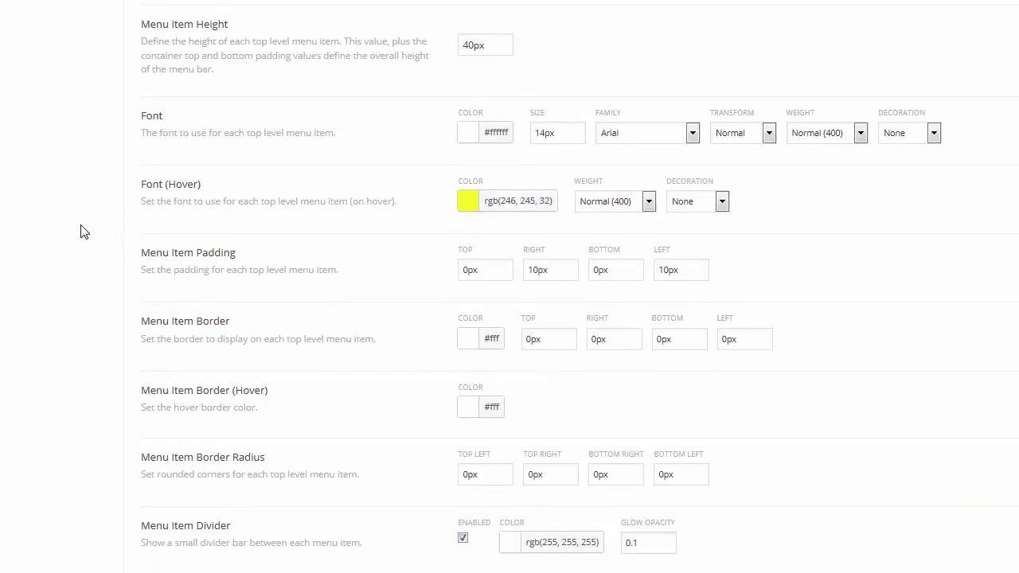
scroll(81, 231, "down", 1)
left_click_drag(140, 438, 219, 443)
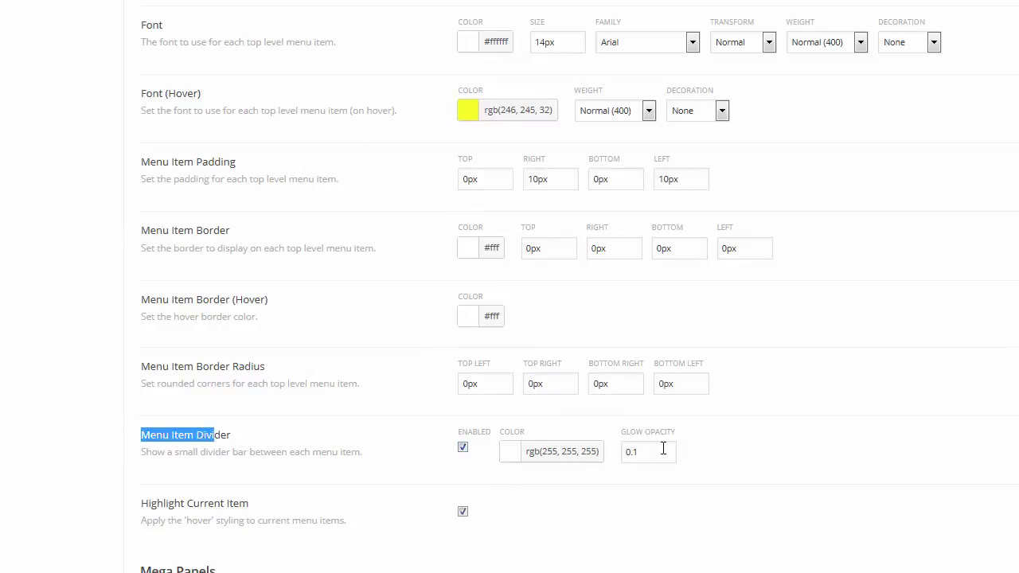
left_click_drag(661, 450, 618, 456)
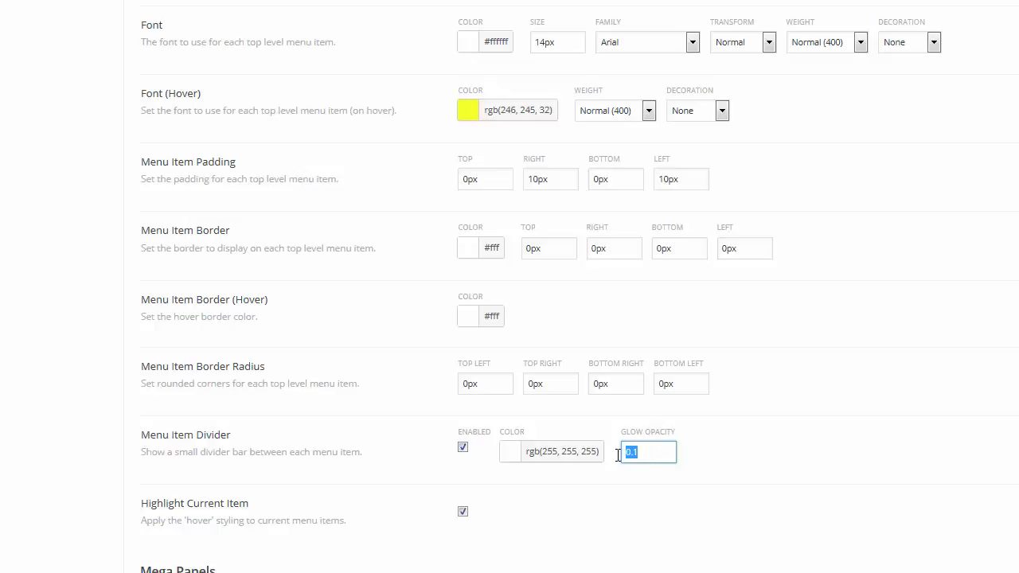
left_click(788, 442)
scroll(789, 446, "down", 2)
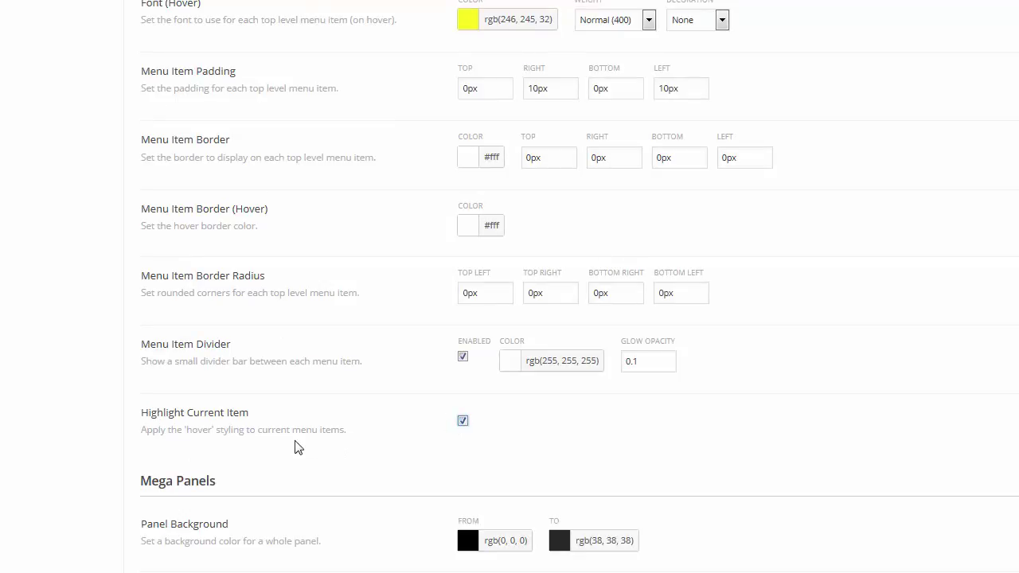
scroll(1014, 226, "up", 4)
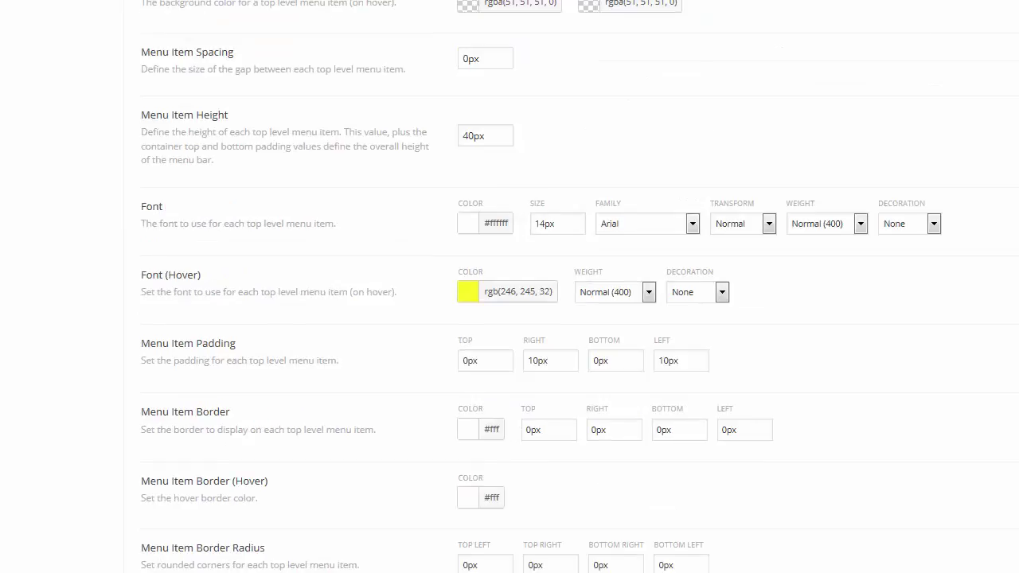